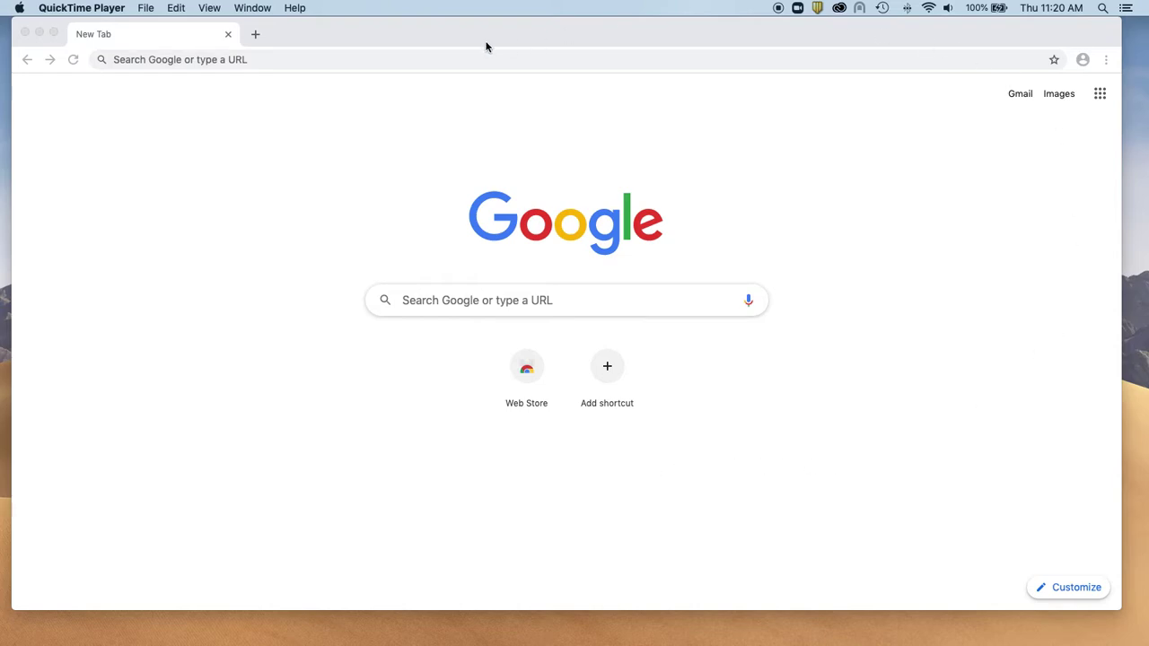
# Bring Chrome to the front and briefly check the Google apps panel.
pyautogui.click(380, 44)
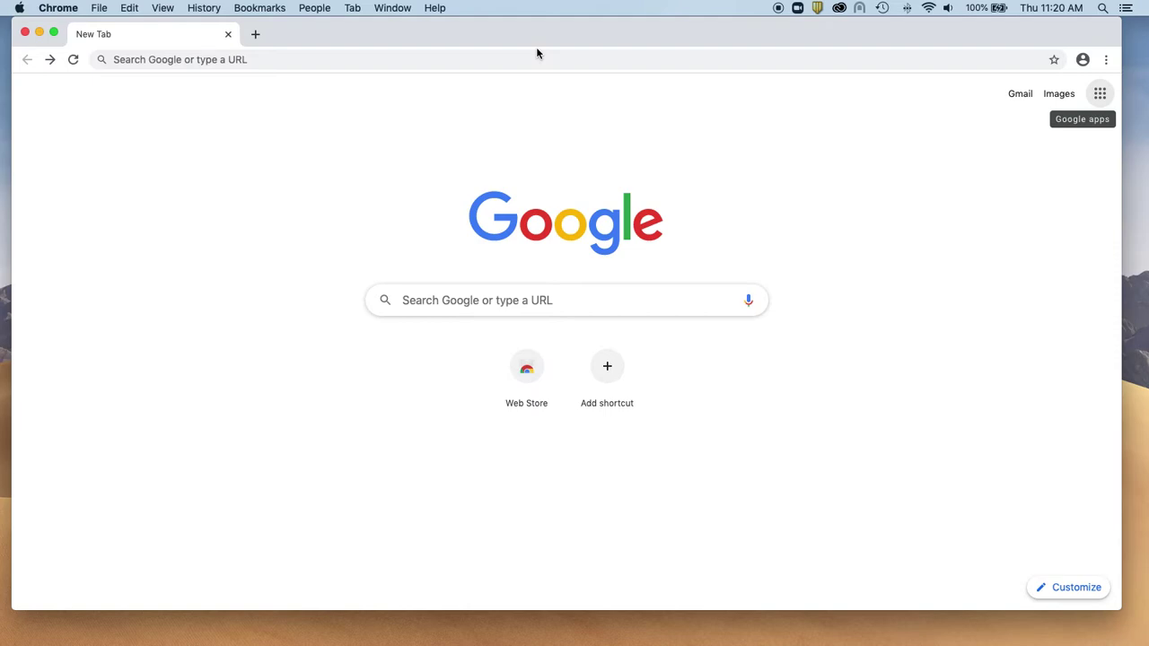
pyautogui.click(1099, 95)
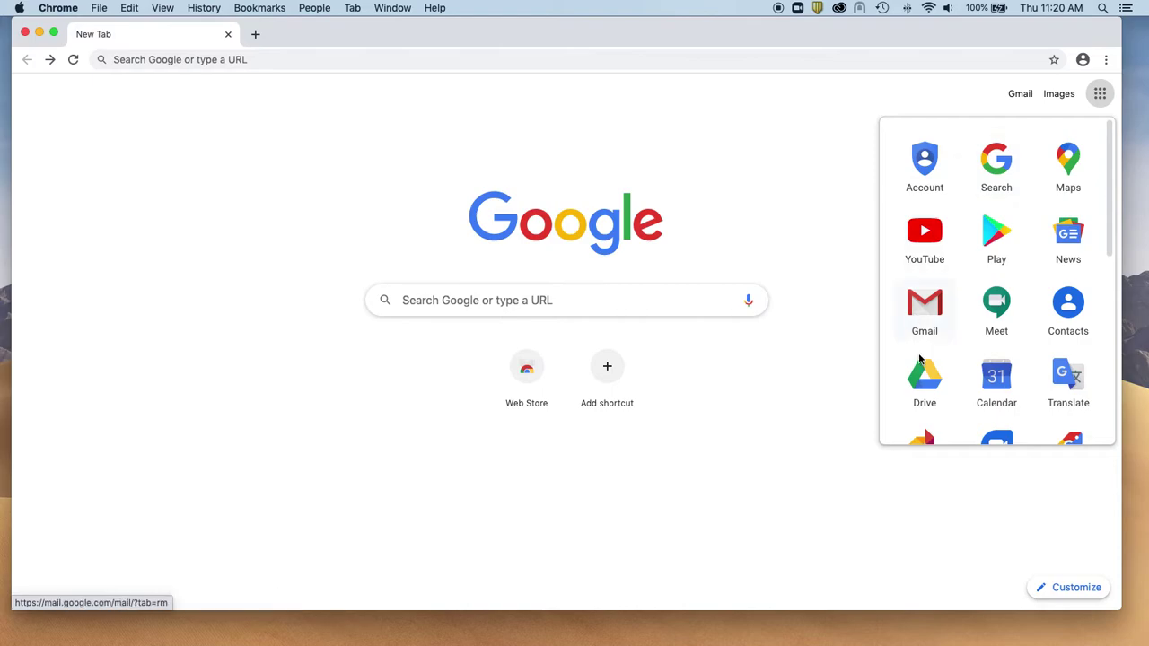
pyautogui.click(781, 157)
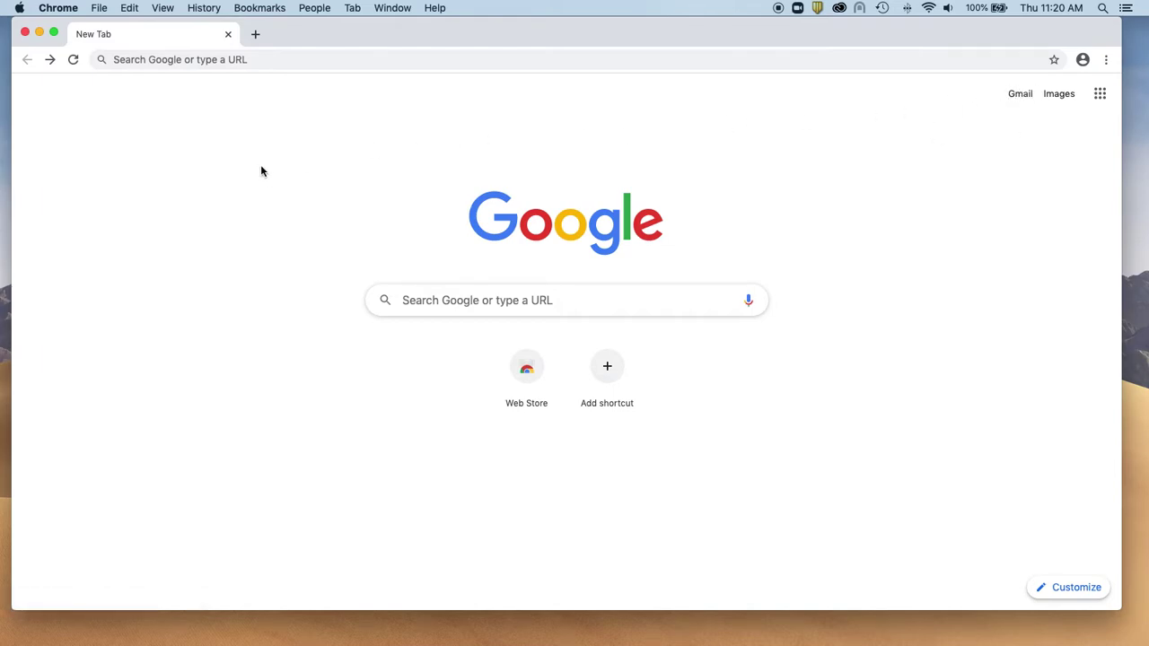
# Open Chrome's Settings from the Chrome > Preferences menu.
pyautogui.click(96, 5)
pyautogui.moveTo(61, 5)
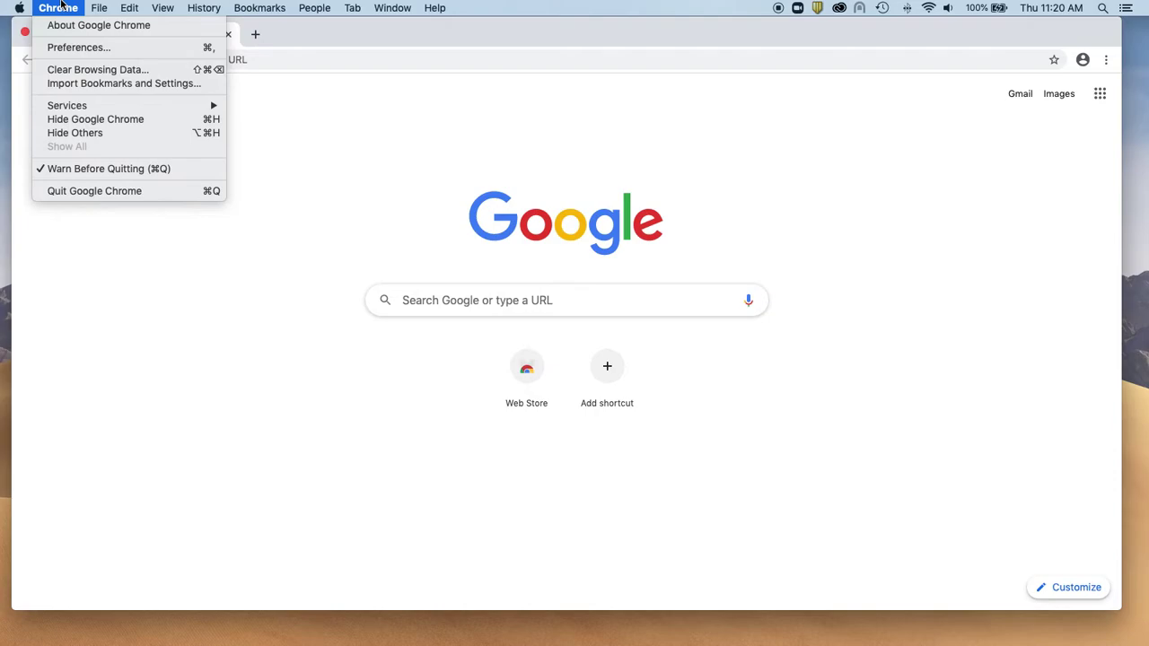
pyautogui.click(61, 49)
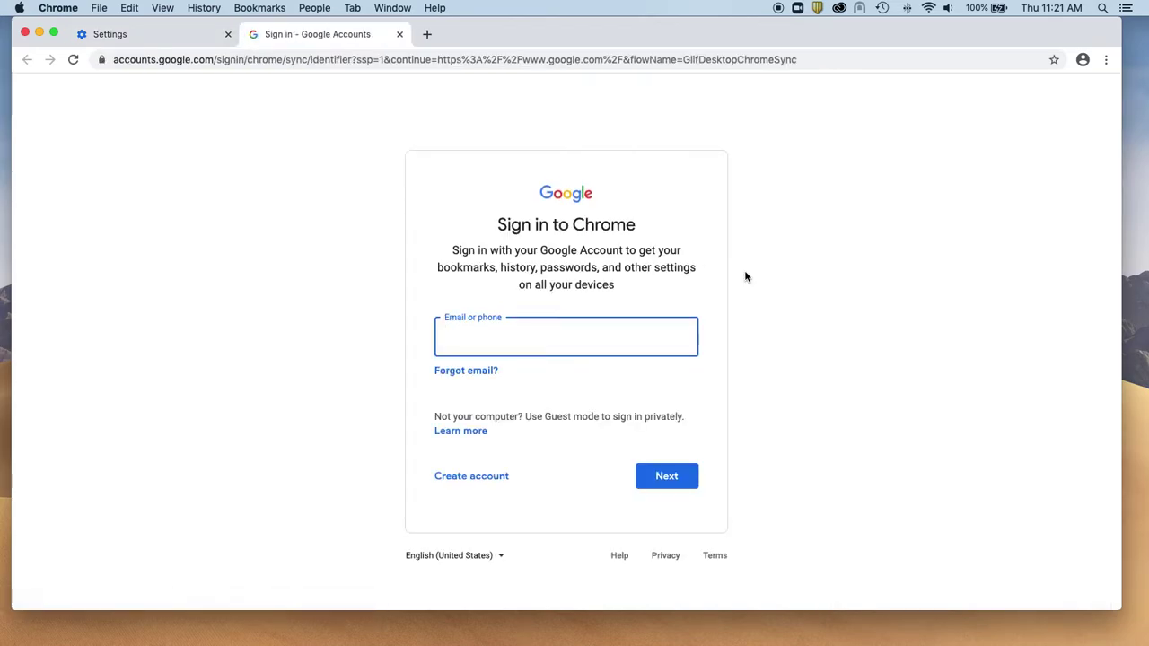
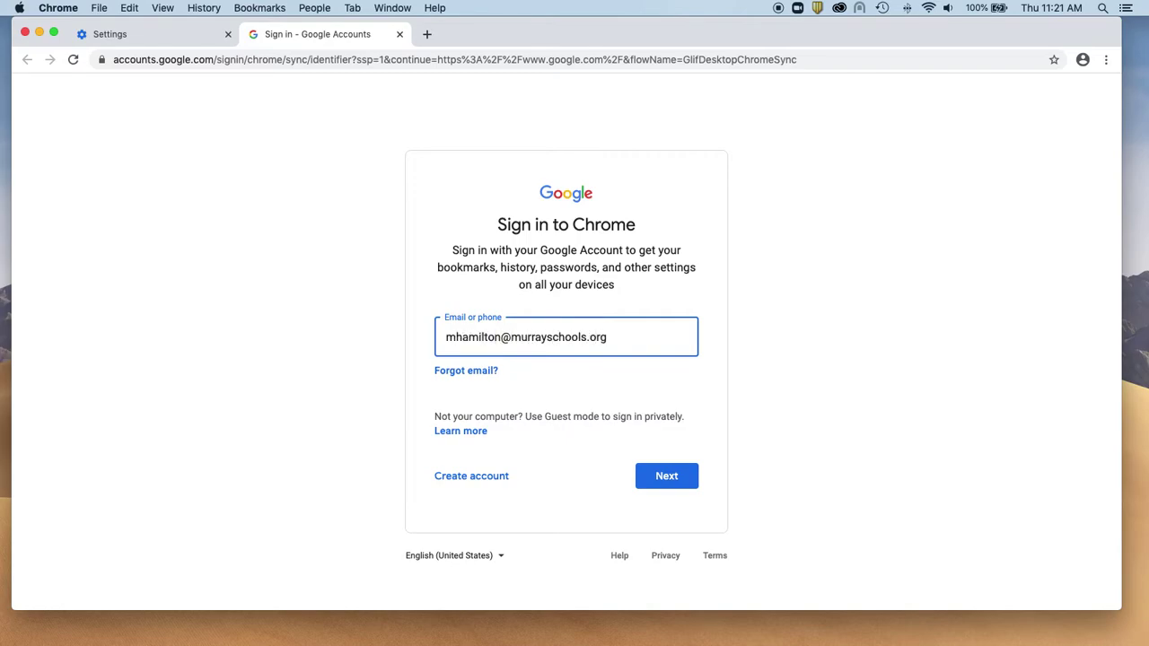
# Sign in with the school e-mail address and password, then link existing Chrome data to the account.
pyautogui.click(665, 480)
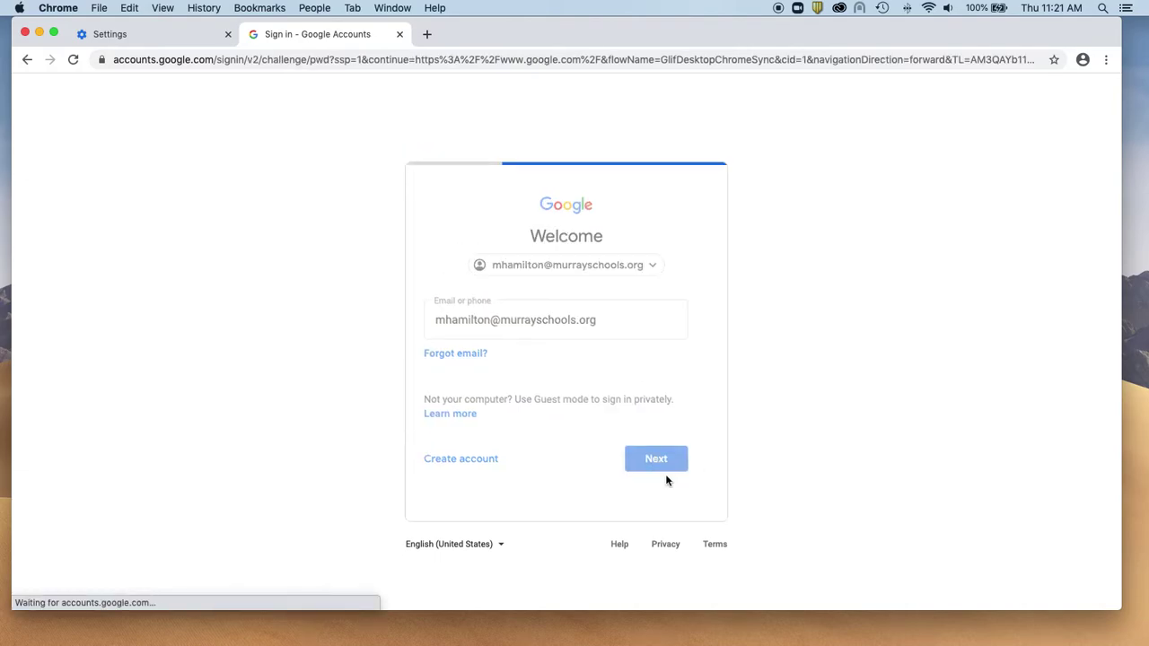
pyautogui.write('••')
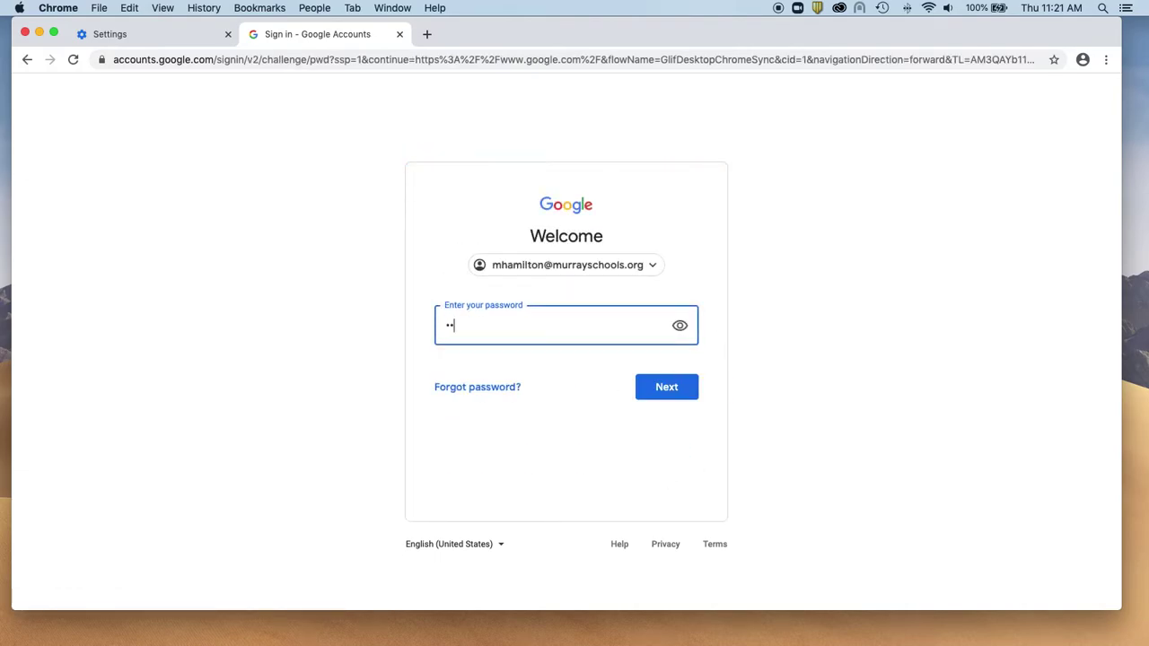
pyautogui.write('••••••')
pyautogui.press('Return')
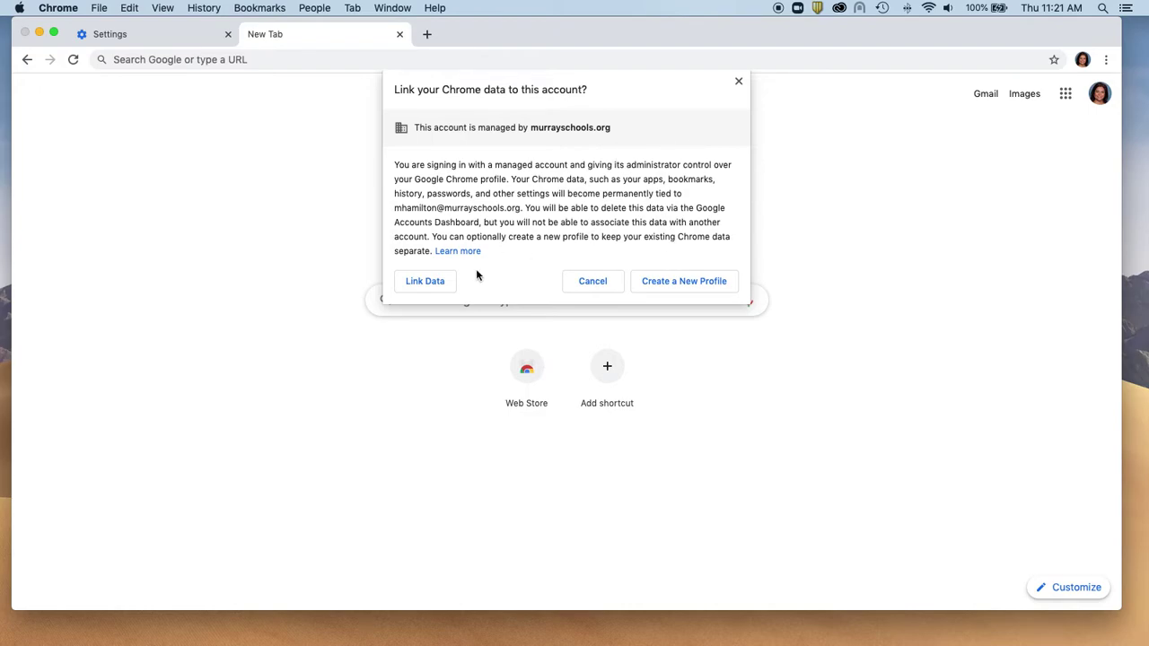
pyautogui.click(437, 283)
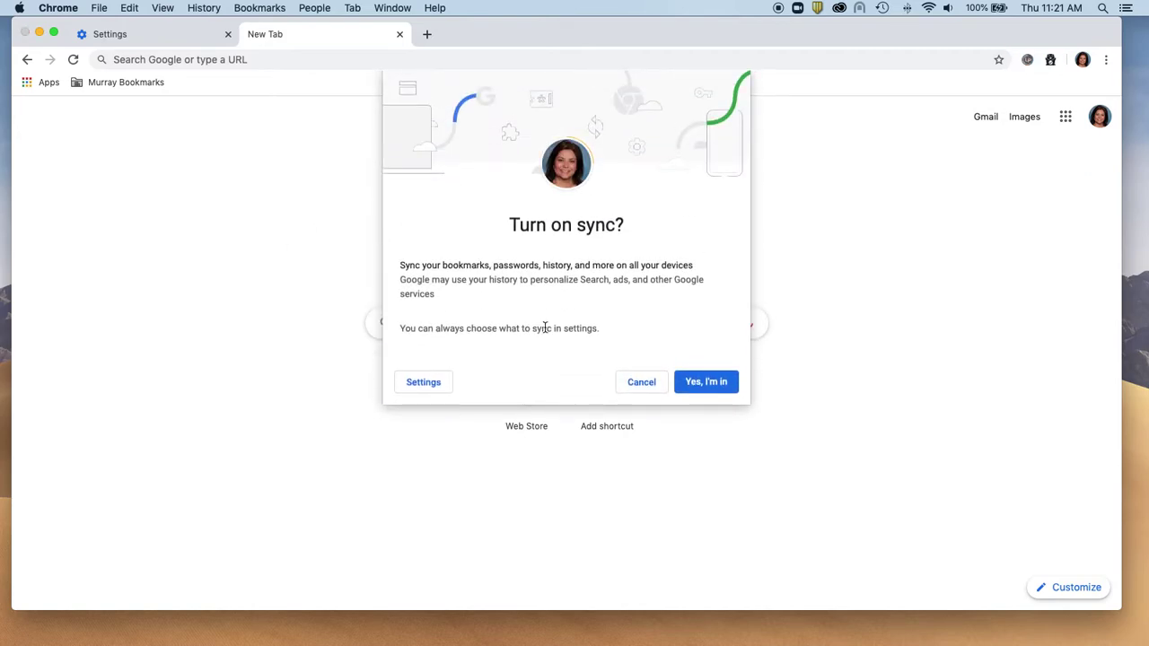
# Turn on sync, confirm it in the profile menu, and close the Remote for Slides welcome tab.
pyautogui.click(705, 381)
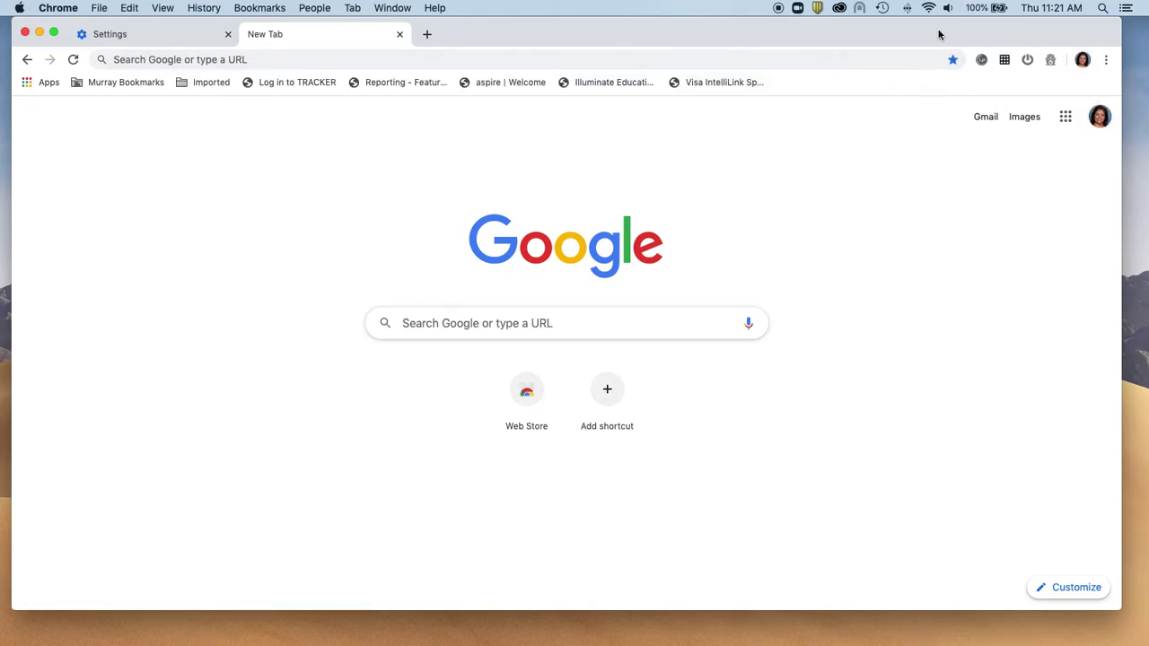
pyautogui.click(1083, 60)
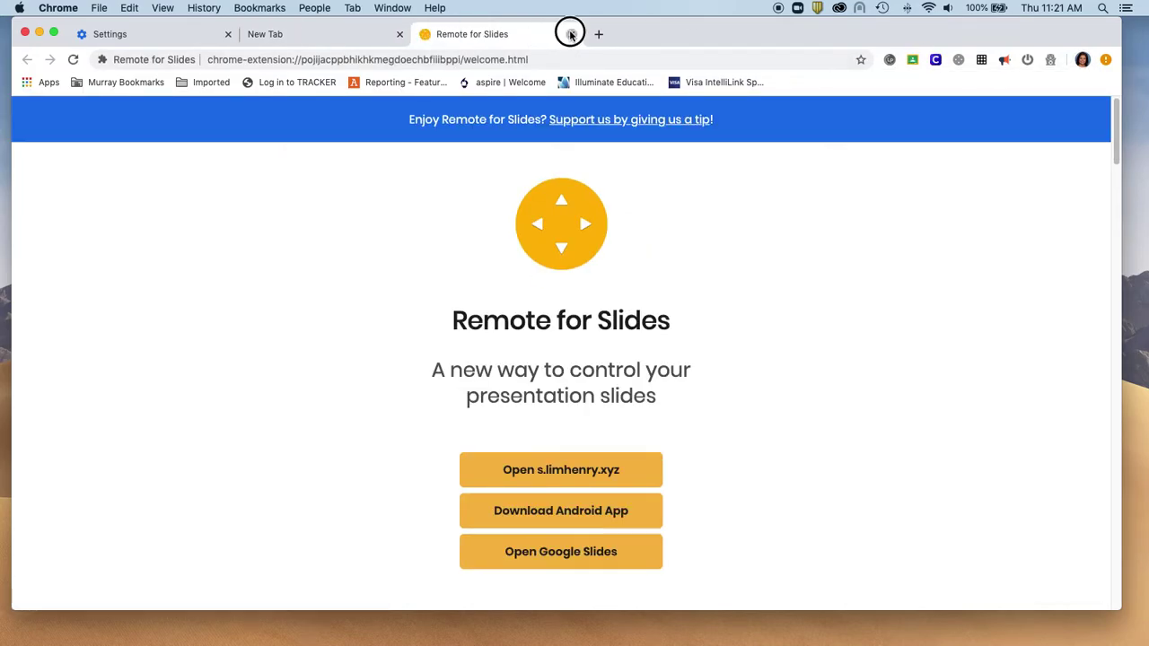
pyautogui.click(570, 33)
# Confirm syncing in the profile menu, browse the Google account menu and apps panel, then return to Settings.
pyautogui.click(1082, 60)
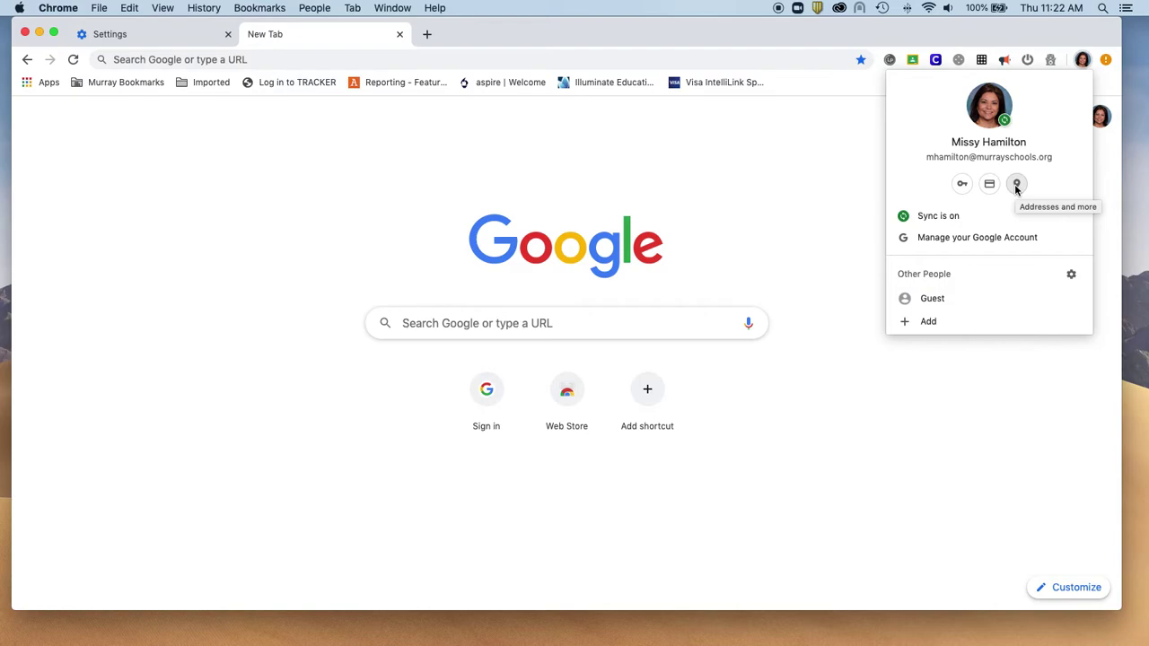
pyautogui.click(909, 32)
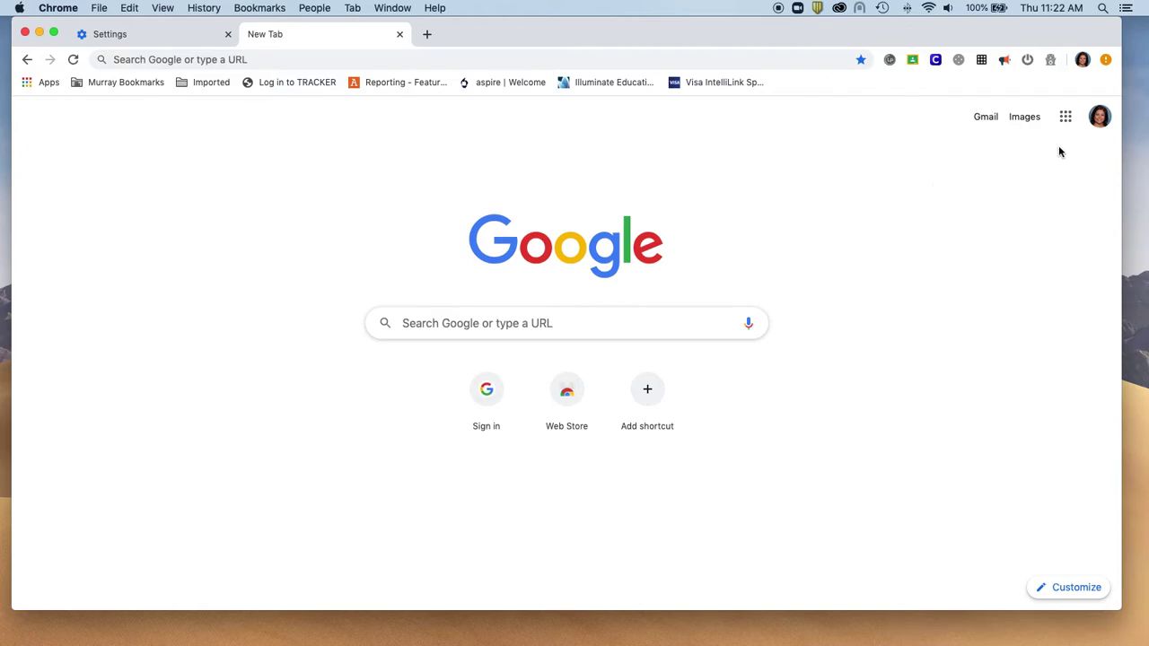
pyautogui.click(1099, 120)
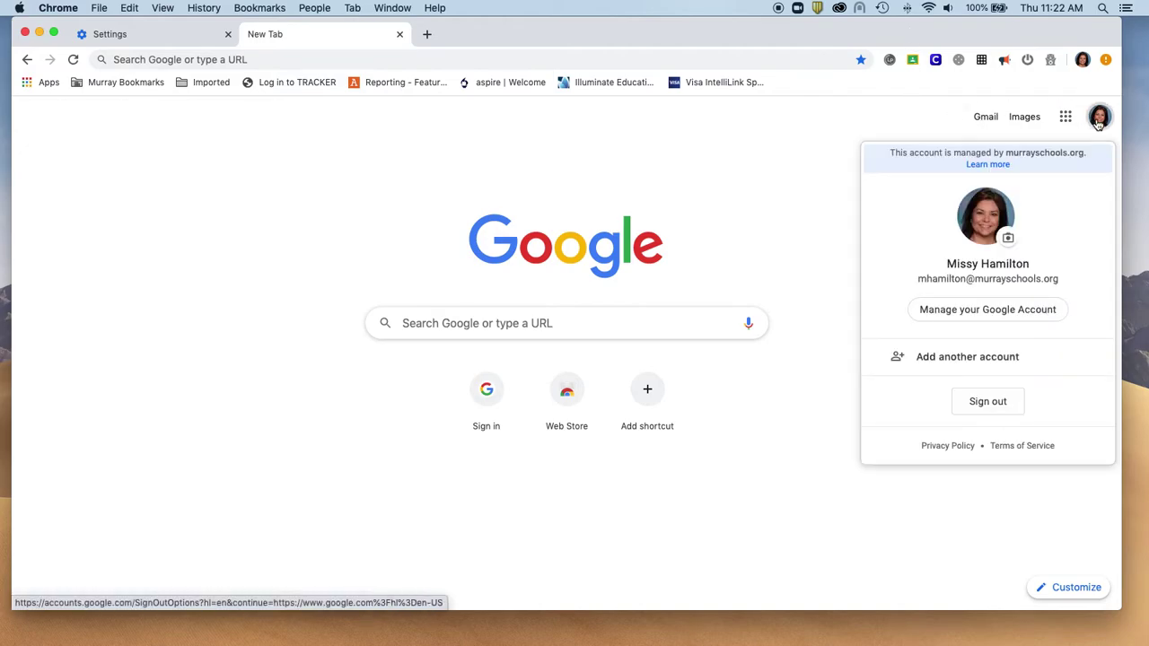
pyautogui.click(877, 128)
pyautogui.click(1065, 119)
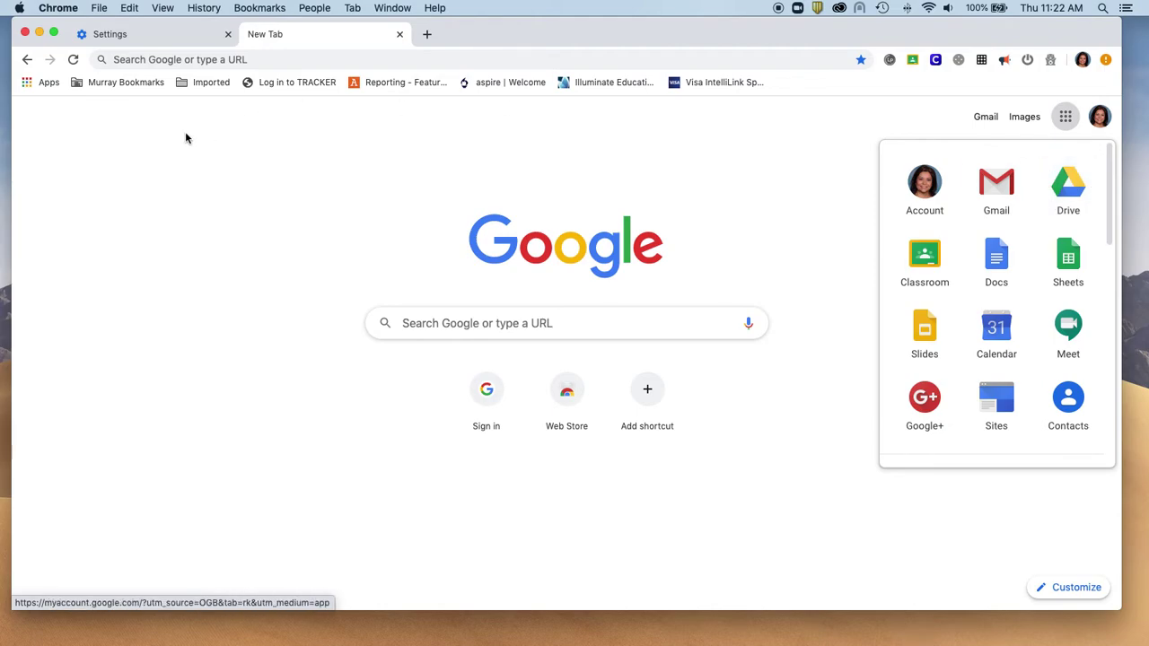
pyautogui.click(136, 36)
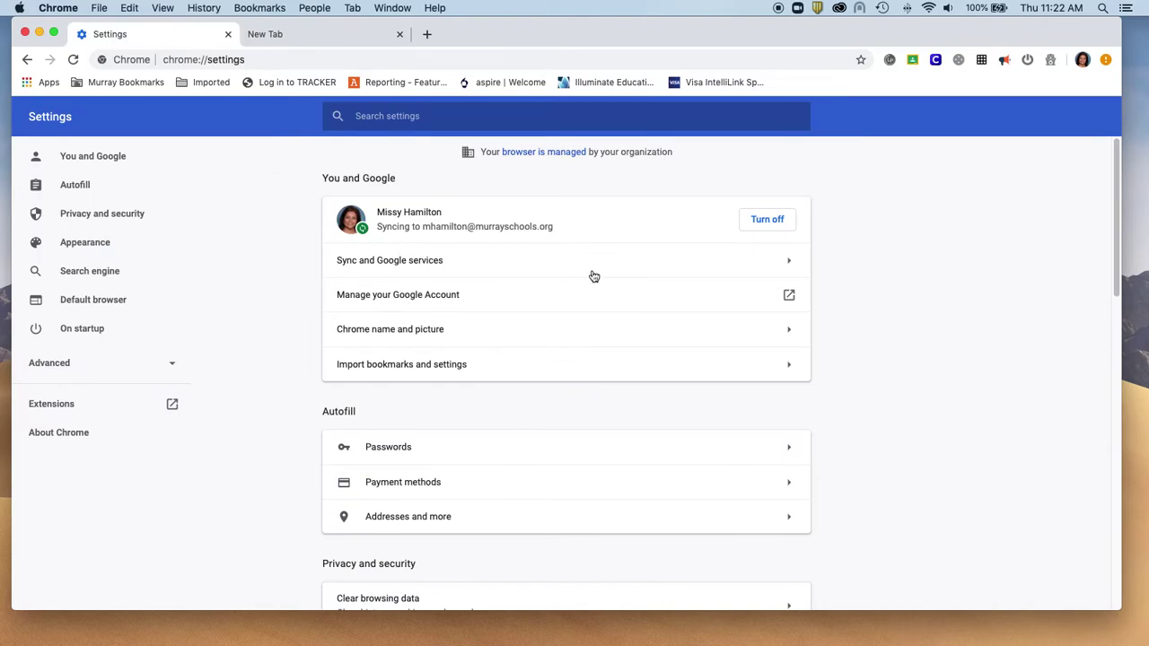
# Look at the profile name and picture settings, then go back to main Settings.
pyautogui.scroll(-1, 593, 275)
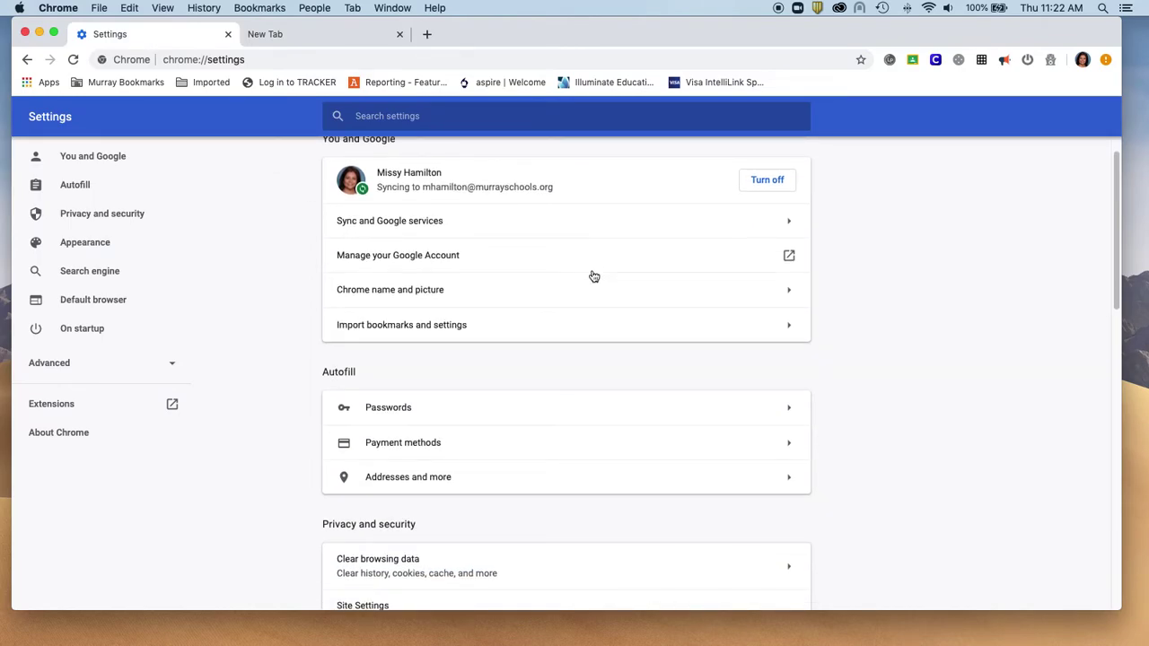
pyautogui.click(785, 291)
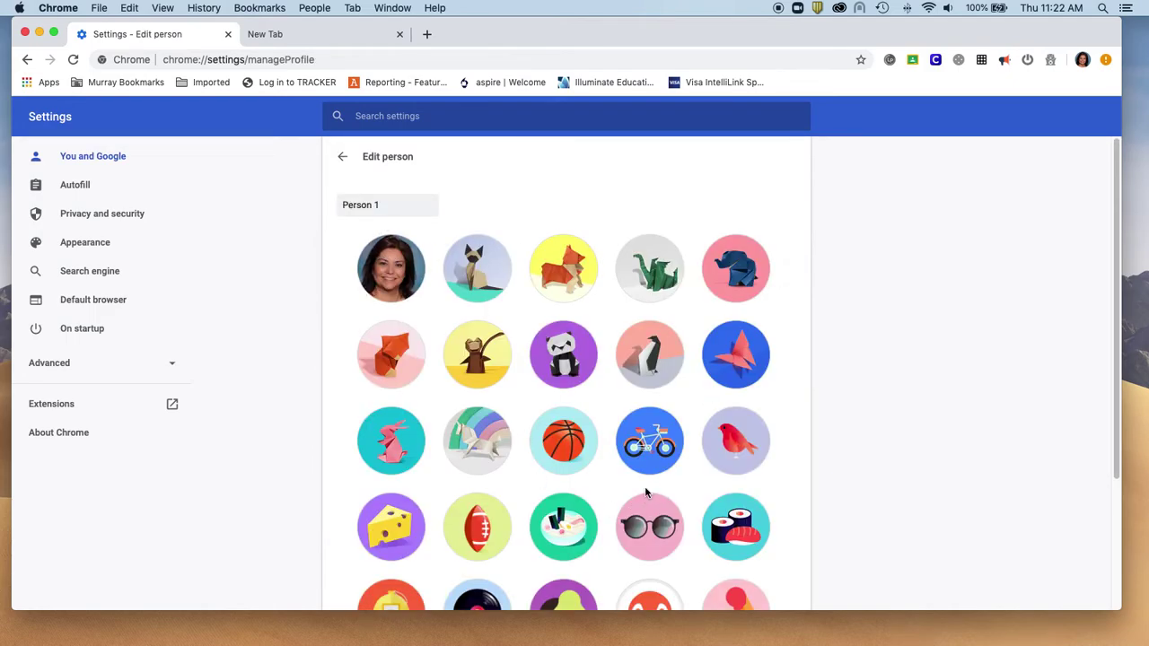
pyautogui.click(342, 157)
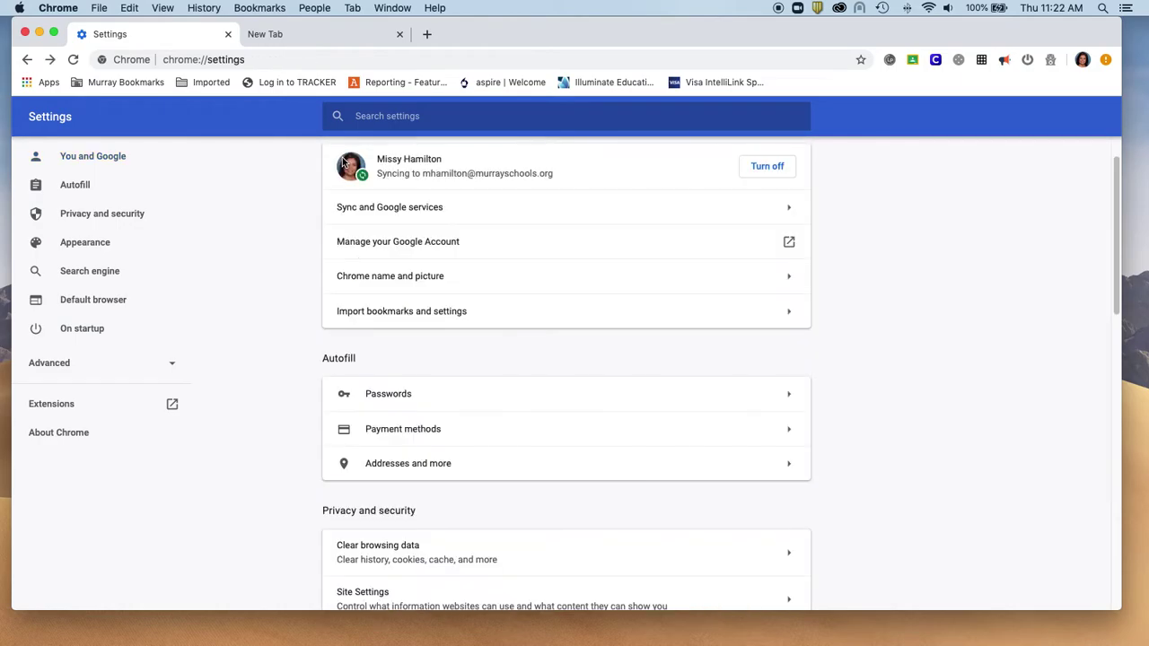
# Open the saved Passwords list, scroll through it, and focus the password search box.
pyautogui.scroll(-1, 428, 383)
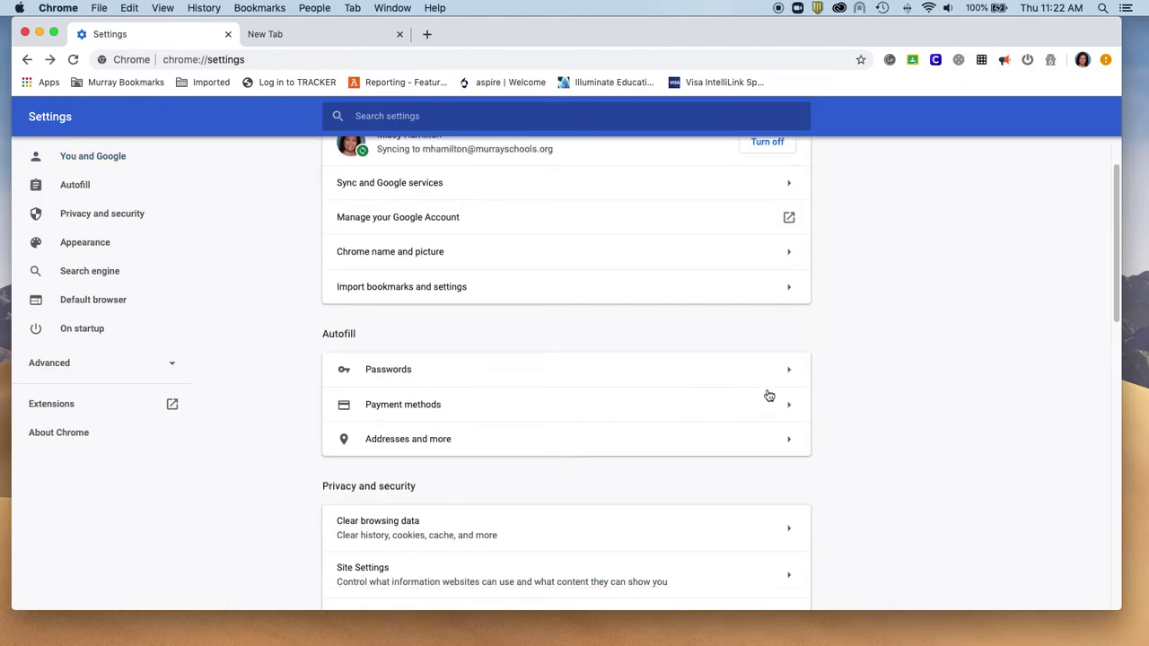
pyautogui.click(790, 375)
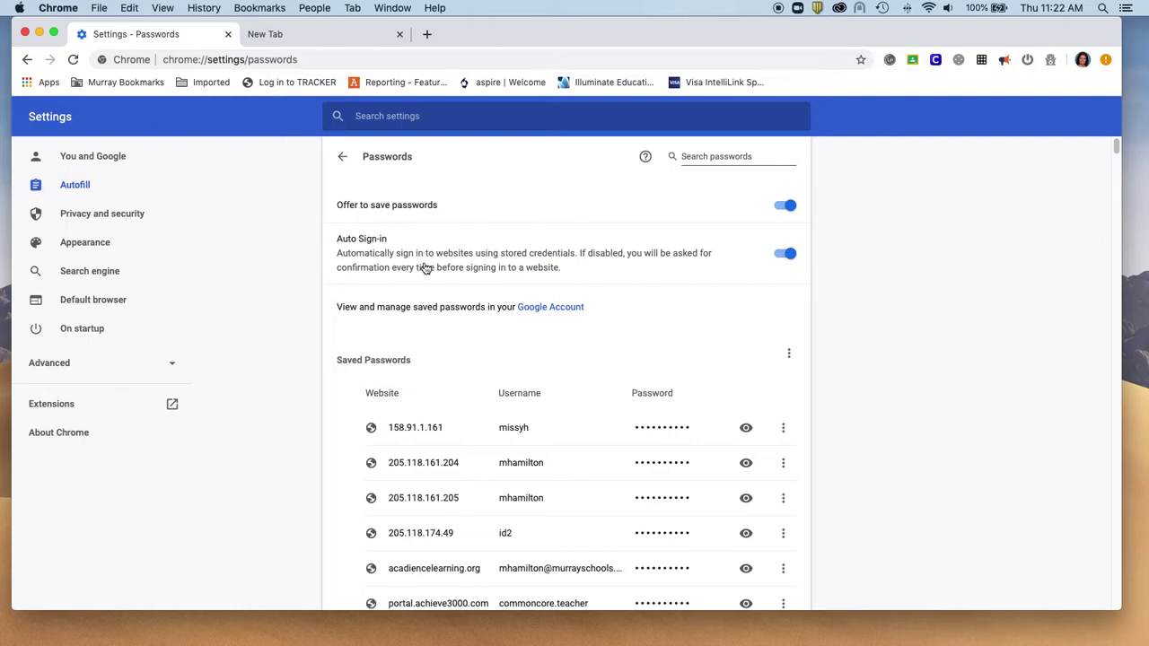
pyautogui.scroll(-5, 426, 395)
pyautogui.scroll(-3, 427, 400)
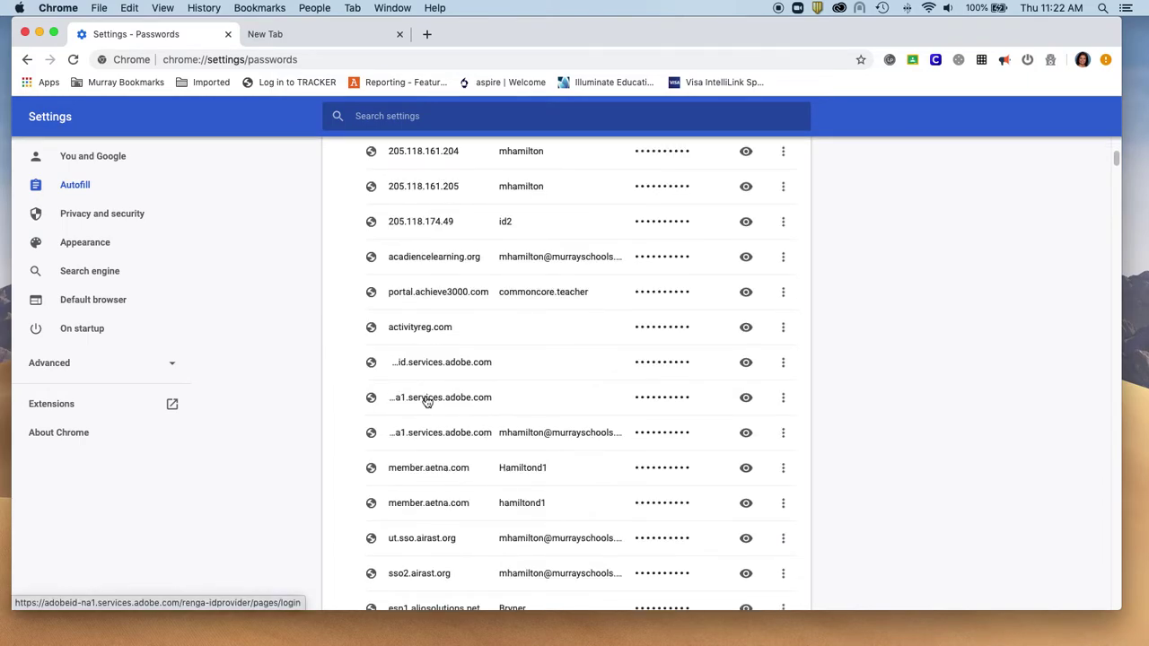
pyautogui.scroll(9, 426, 400)
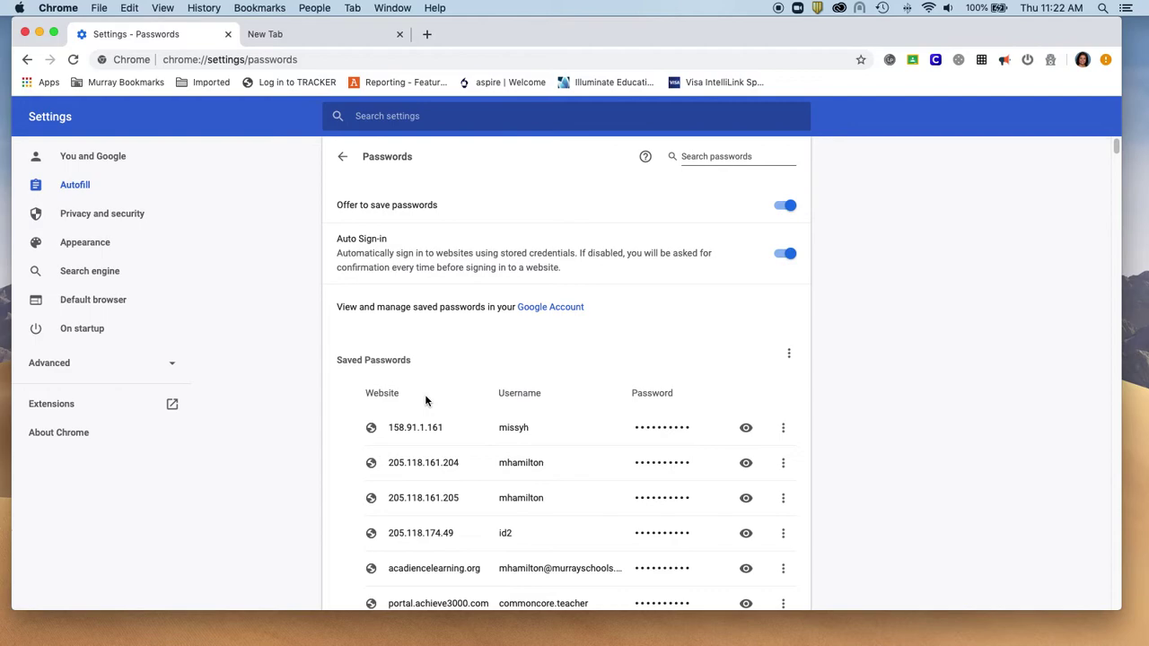
pyautogui.click(689, 156)
# Search passwords for 'kyte', reveal and re-hide the app.kytelearning.com password, then return to Settings.
pyautogui.write('kyte learning')
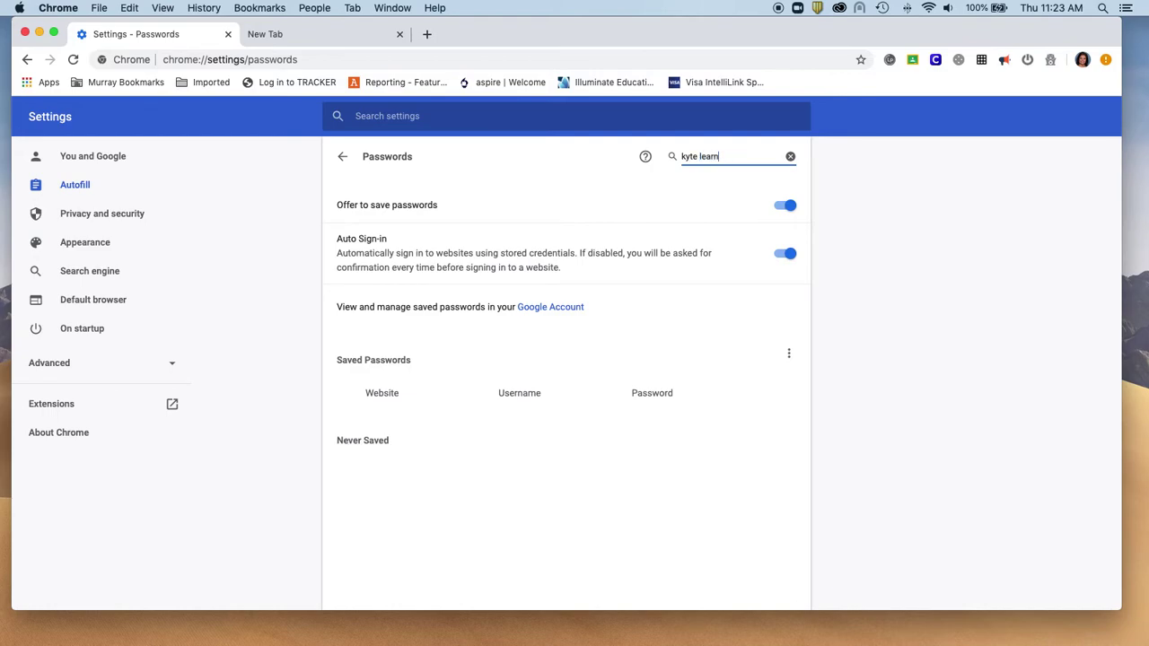
pyautogui.press('BackSpace')
pyautogui.press('BackSpace')
pyautogui.press('BackSpace')
pyautogui.press('BackSpace')
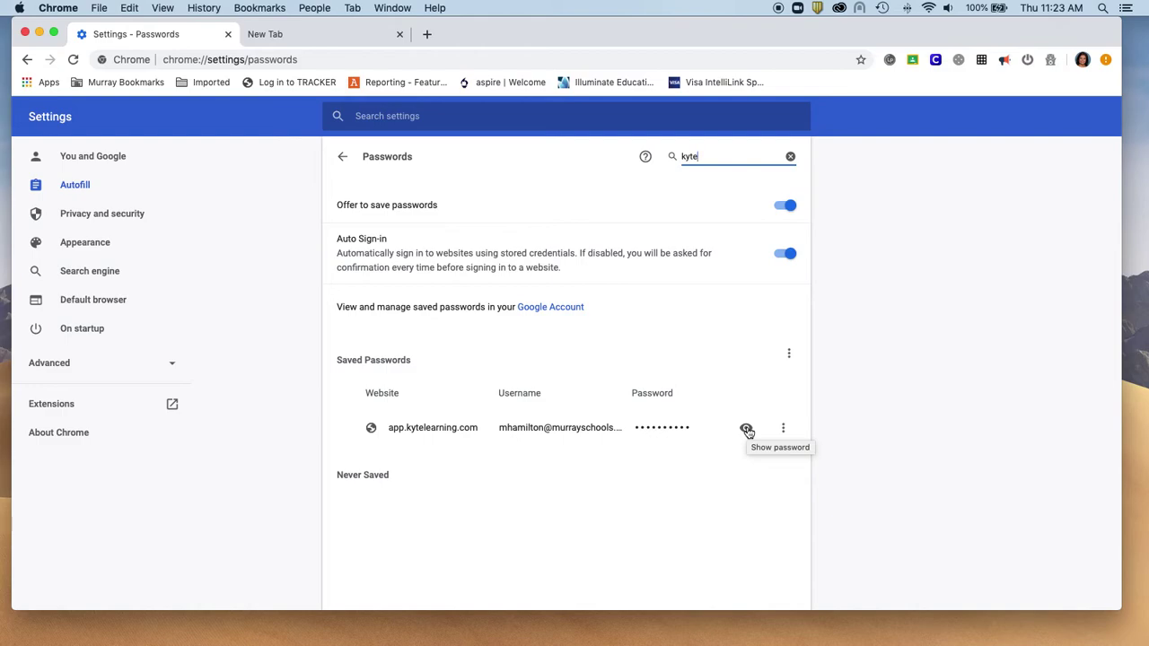
pyautogui.click(745, 429)
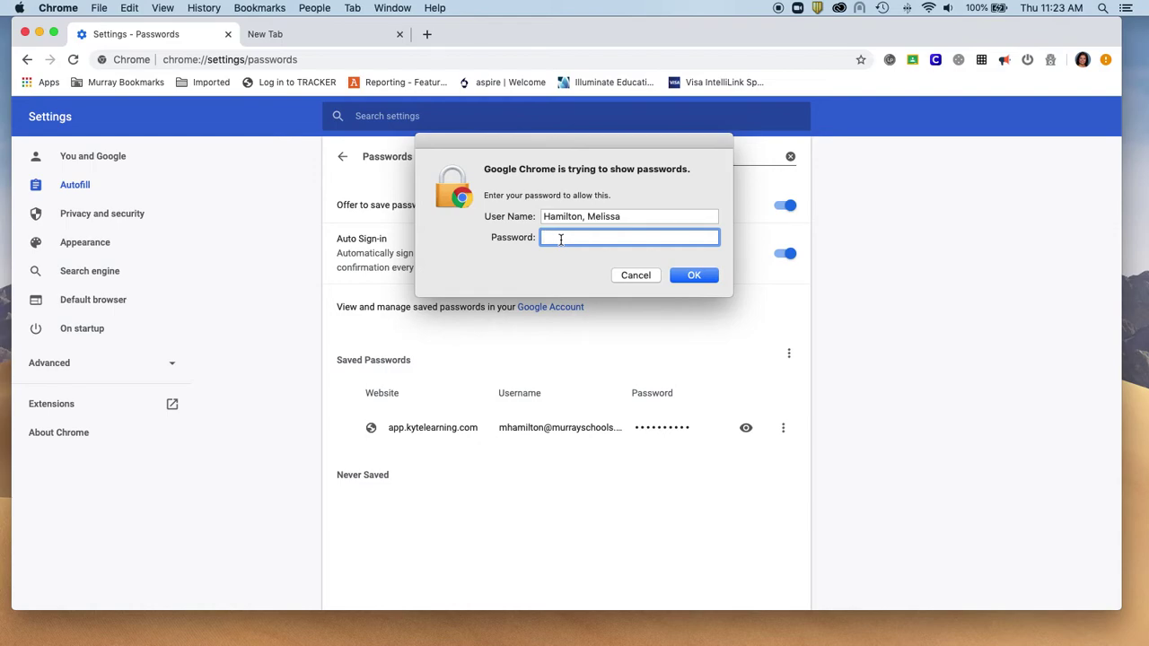
pyautogui.write('•••••••')
pyautogui.press('Return')
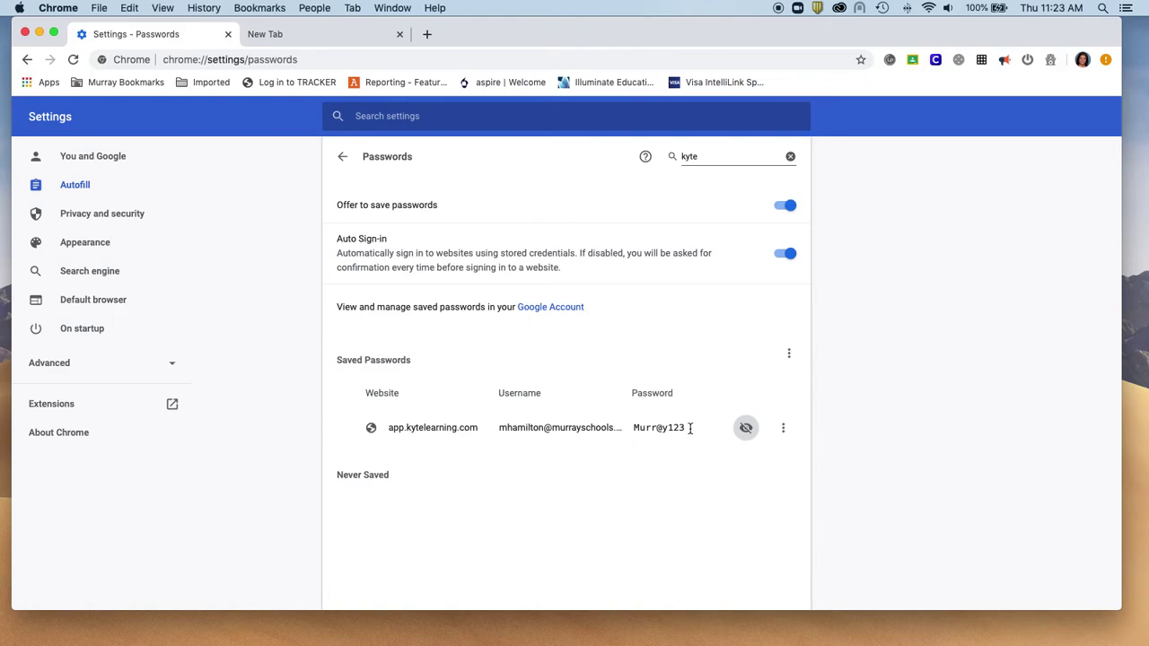
pyautogui.click(745, 427)
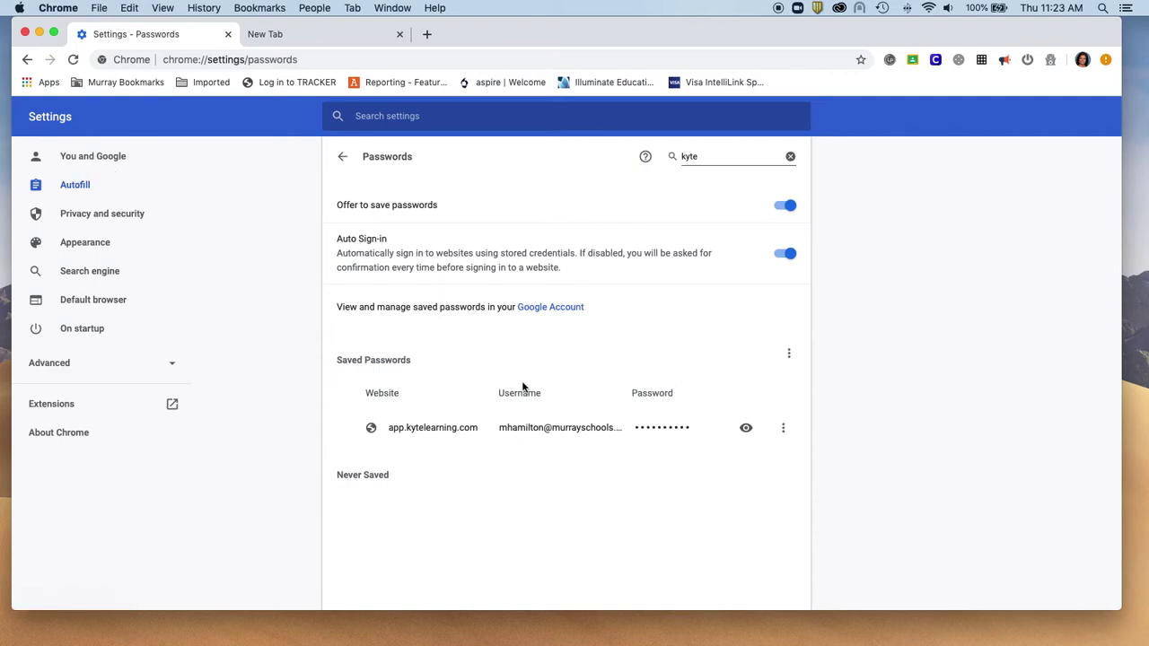
pyautogui.click(342, 156)
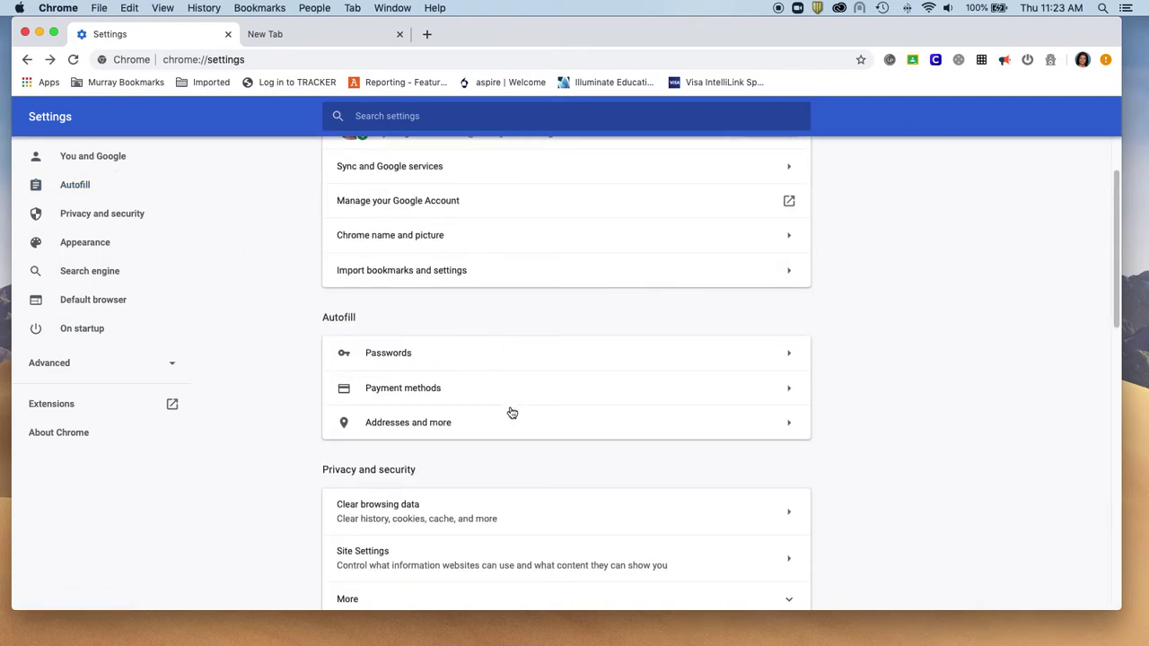
pyautogui.scroll(-3, 512, 412)
pyautogui.scroll(-2, 512, 412)
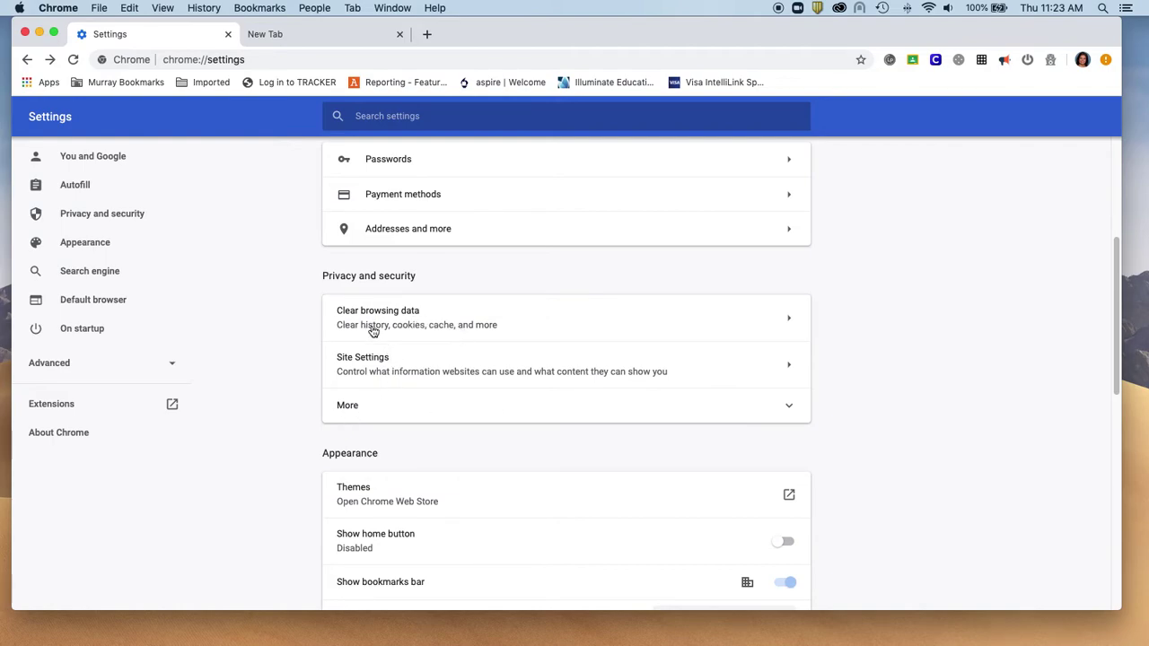
pyautogui.scroll(-2, 478, 421)
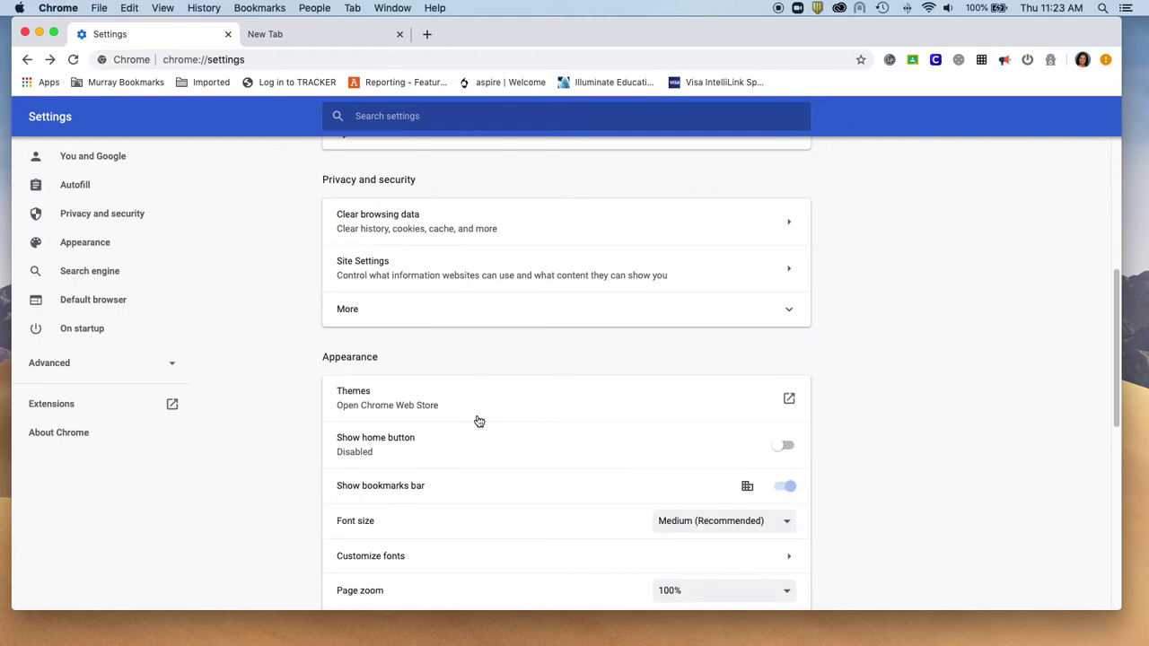
pyautogui.scroll(-2, 478, 421)
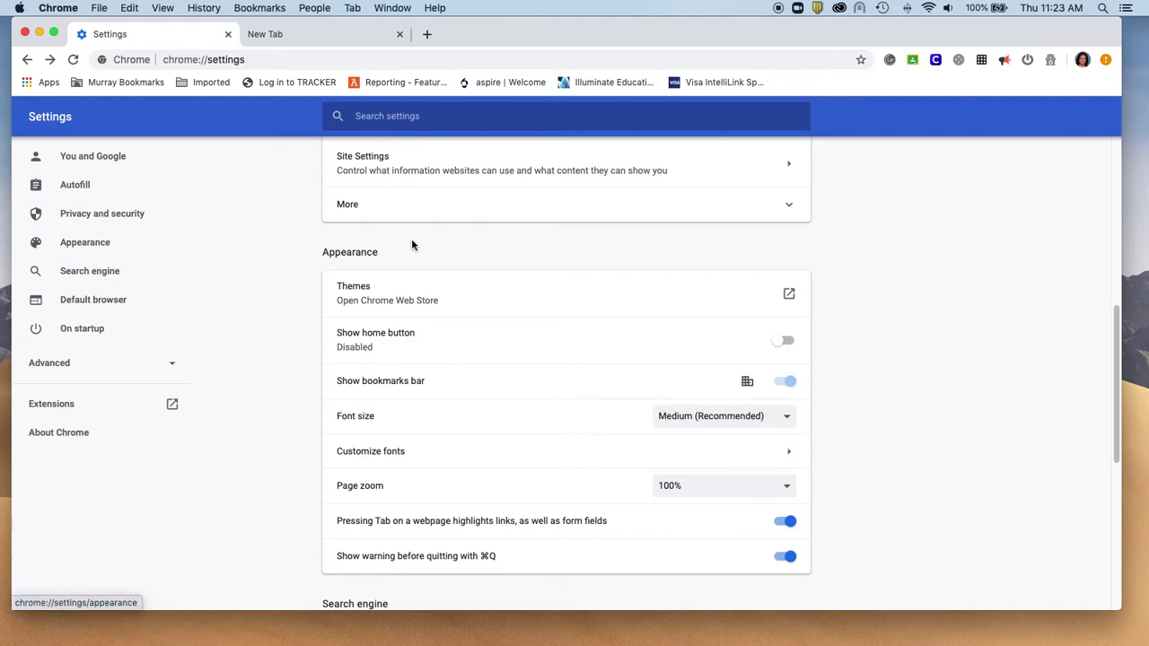
pyautogui.scroll(-2, 411, 239)
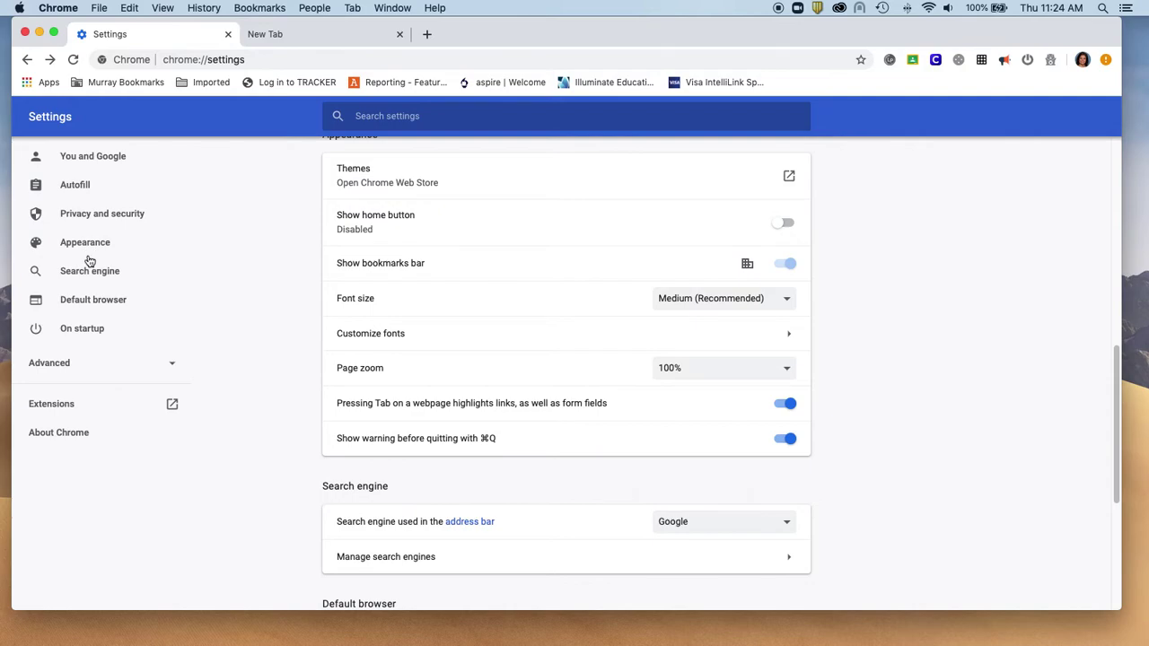
# Check the Default browser section, then view Search engine settings with Google as the engine.
pyautogui.click(87, 301)
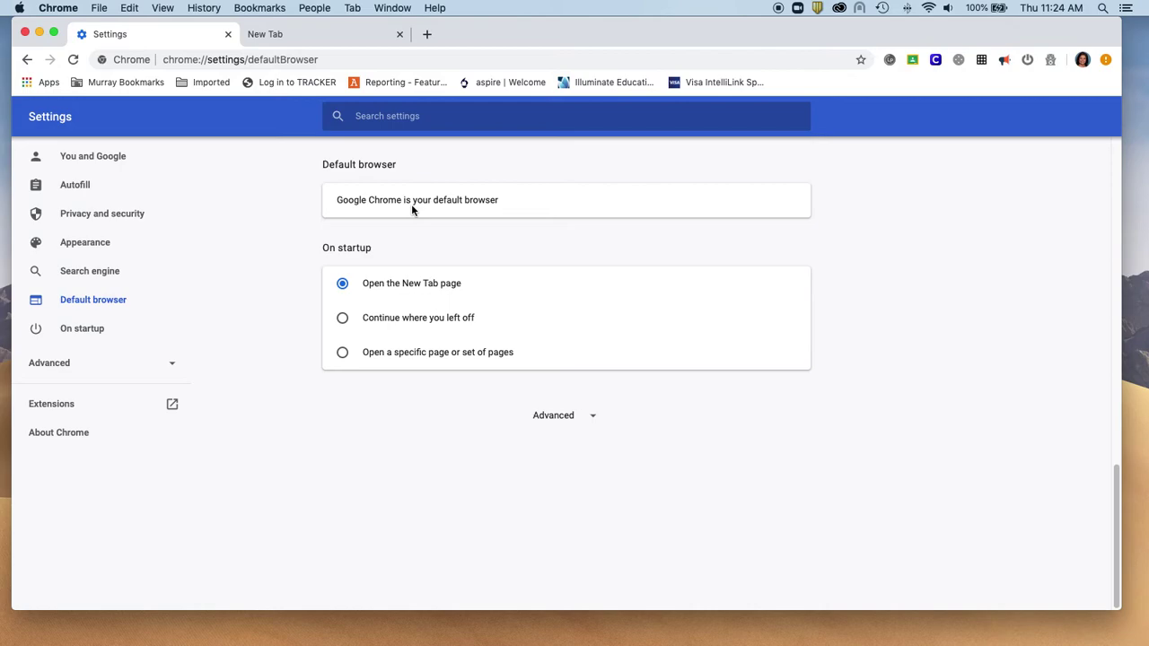
pyautogui.click(85, 276)
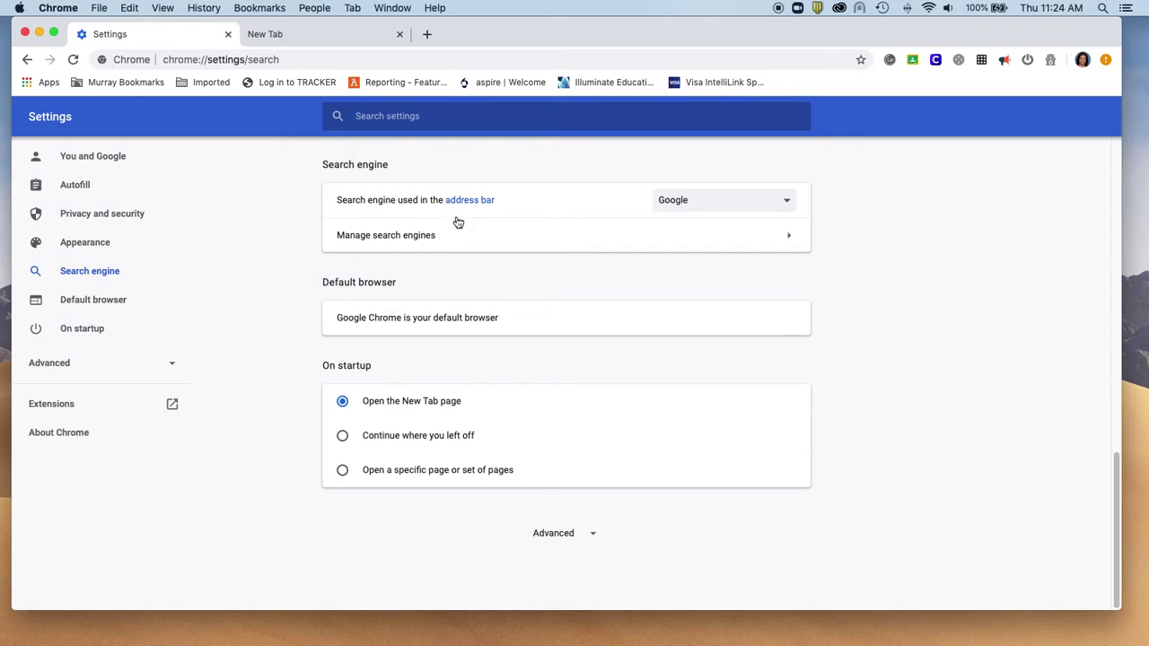
# On the New Tab page, try Google searches for 'teacher' and 'administrators', then close the tab.
pyautogui.click(319, 40)
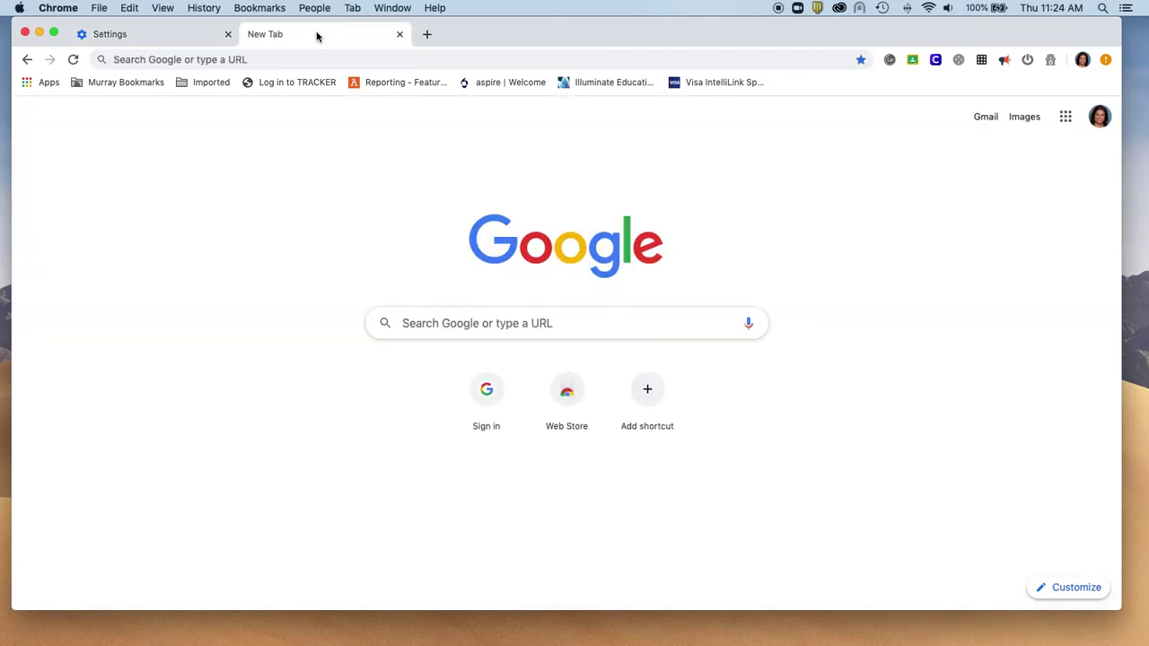
pyautogui.click(450, 326)
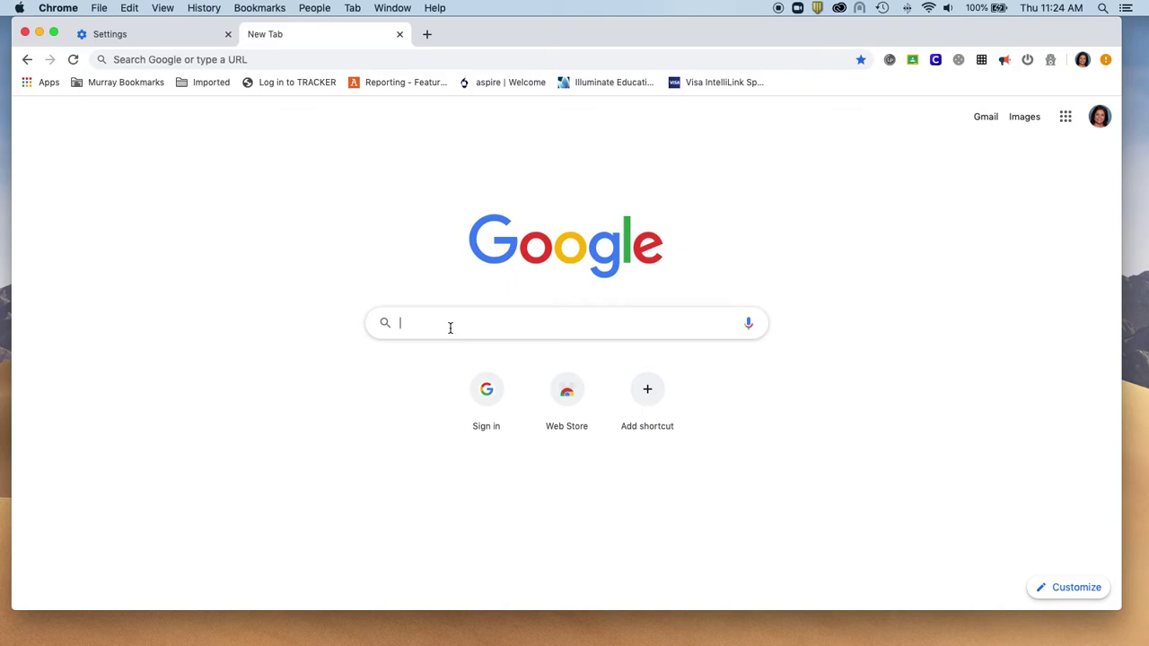
pyautogui.write('teach')
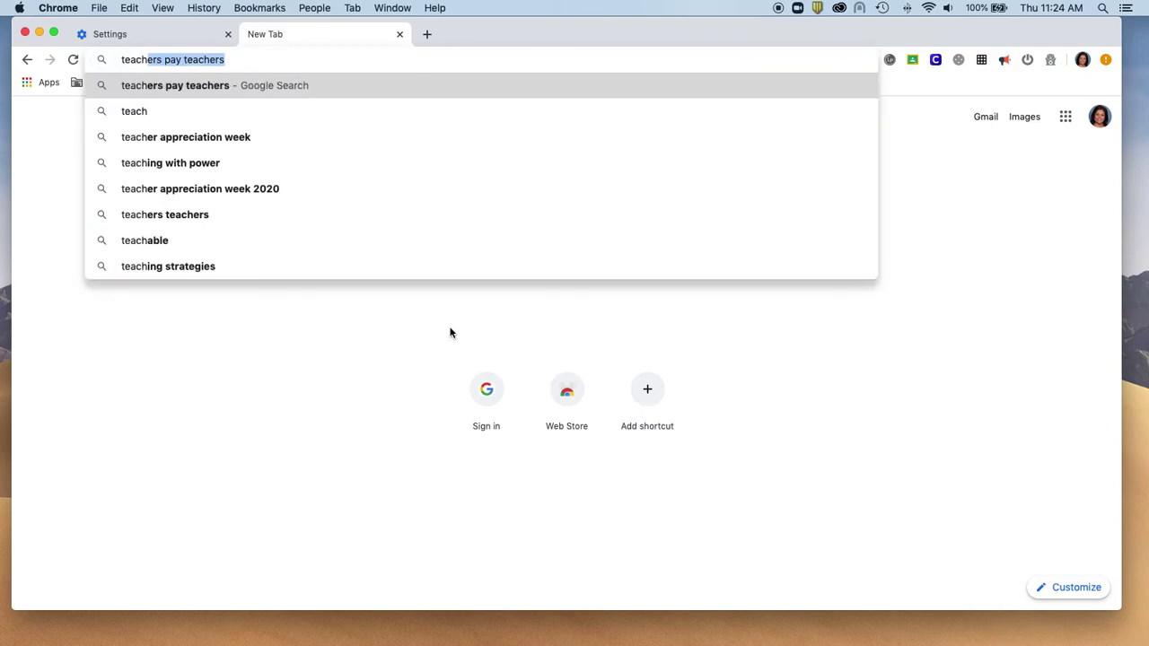
pyautogui.press('BackSpace')
pyautogui.press('BackSpace')
pyautogui.press('BackSpace')
pyautogui.press('BackSpace')
pyautogui.press('BackSpace')
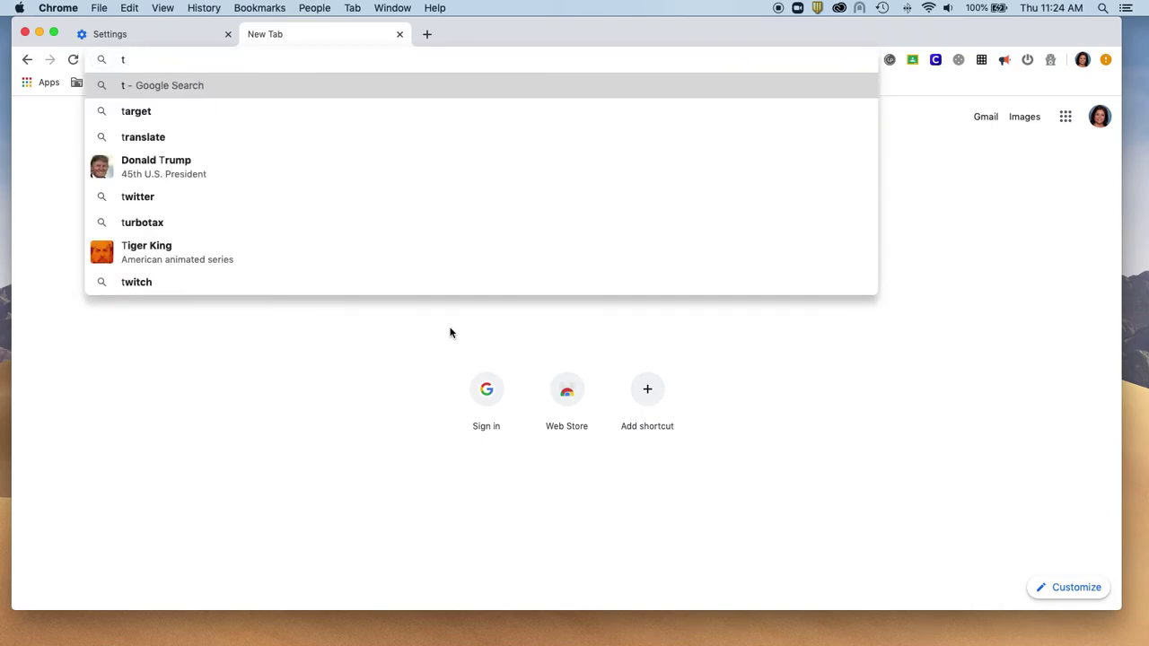
pyautogui.press('BackSpace')
pyautogui.click(598, 308)
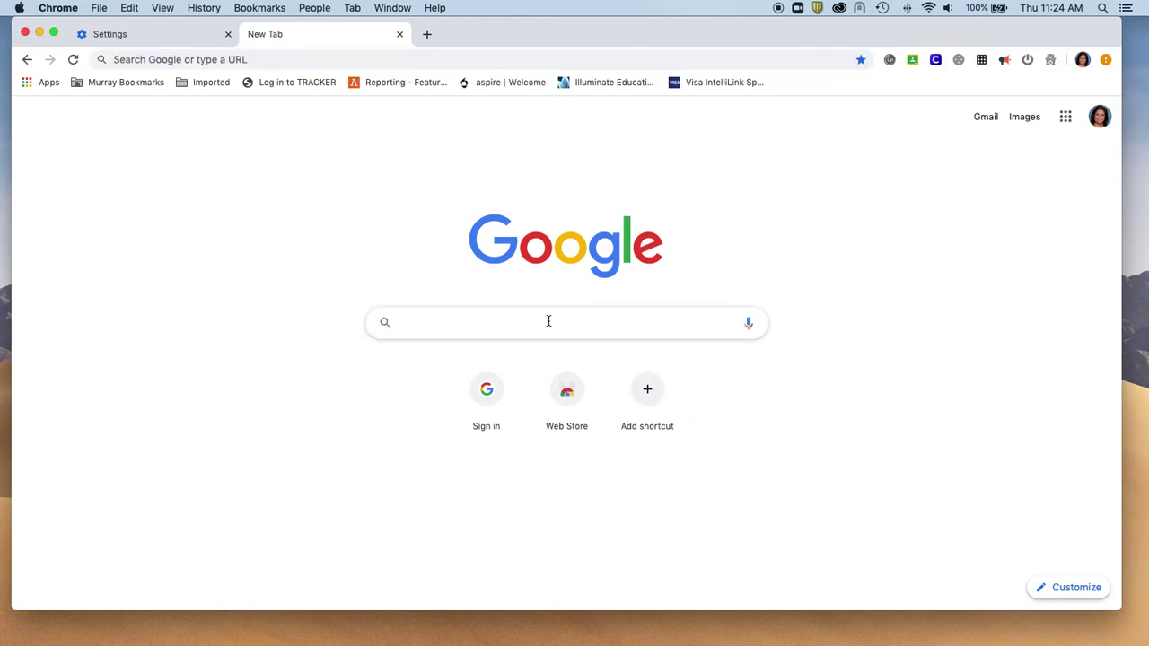
pyautogui.write('teacher')
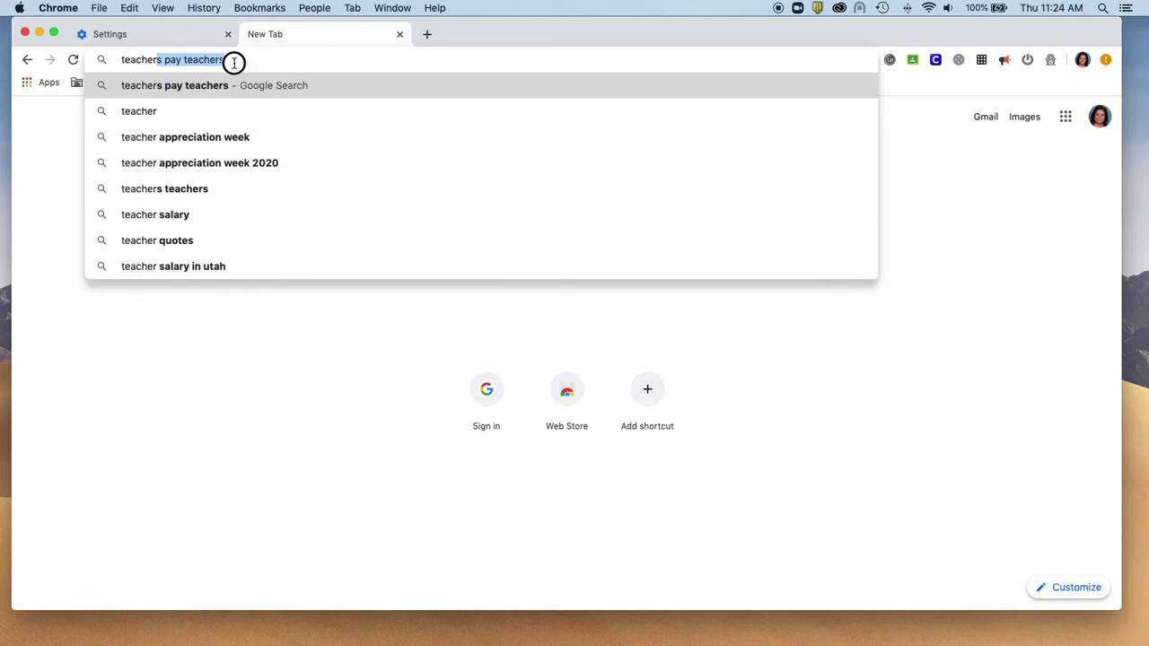
pyautogui.moveTo(234, 62); pyautogui.dragTo(120, 59)
pyautogui.write('admin')
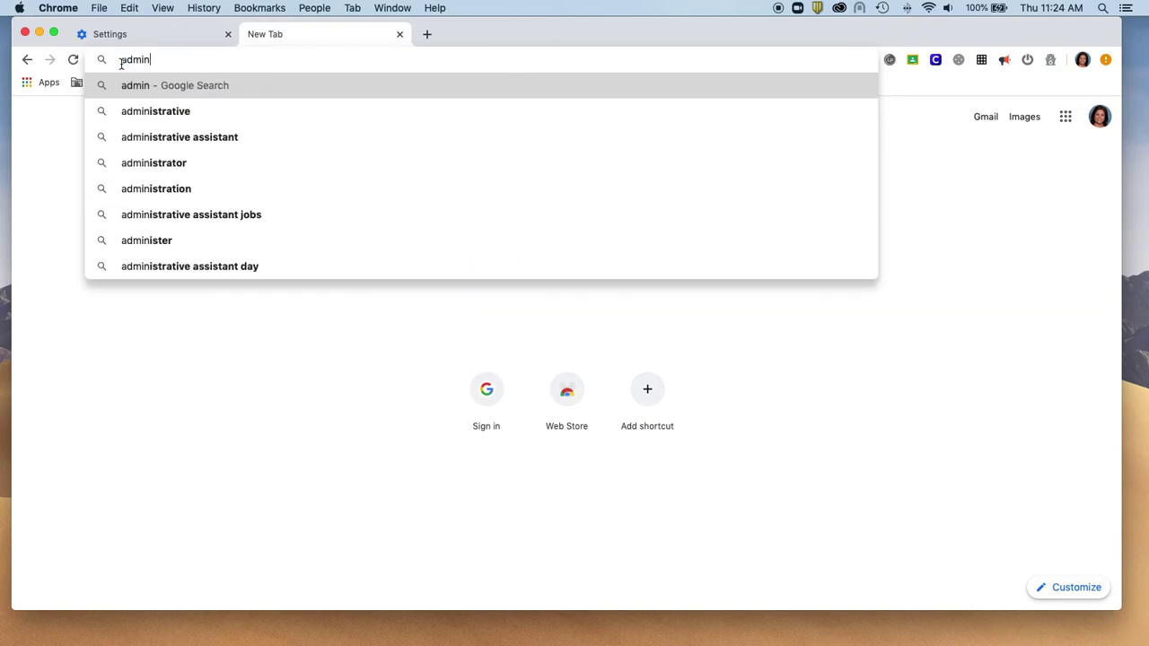
pyautogui.write('istrators')
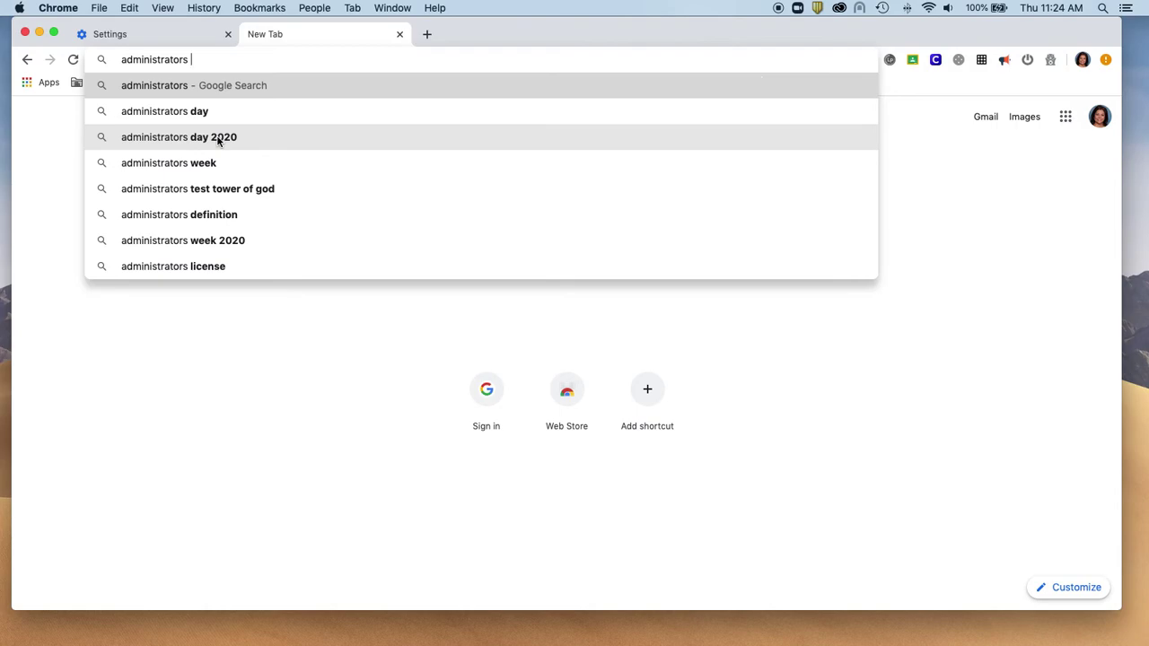
pyautogui.click(400, 35)
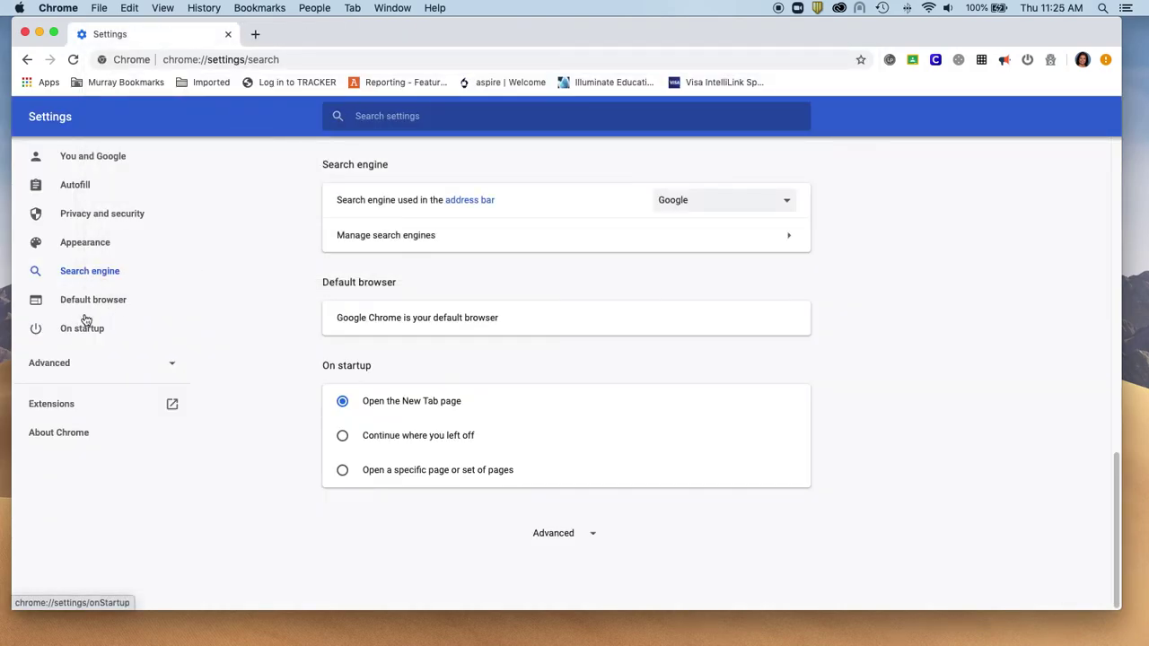
# Go to Appearance settings and review the imported bookmarks in the Bookmarks menu.
pyautogui.click(106, 221)
pyautogui.click(97, 242)
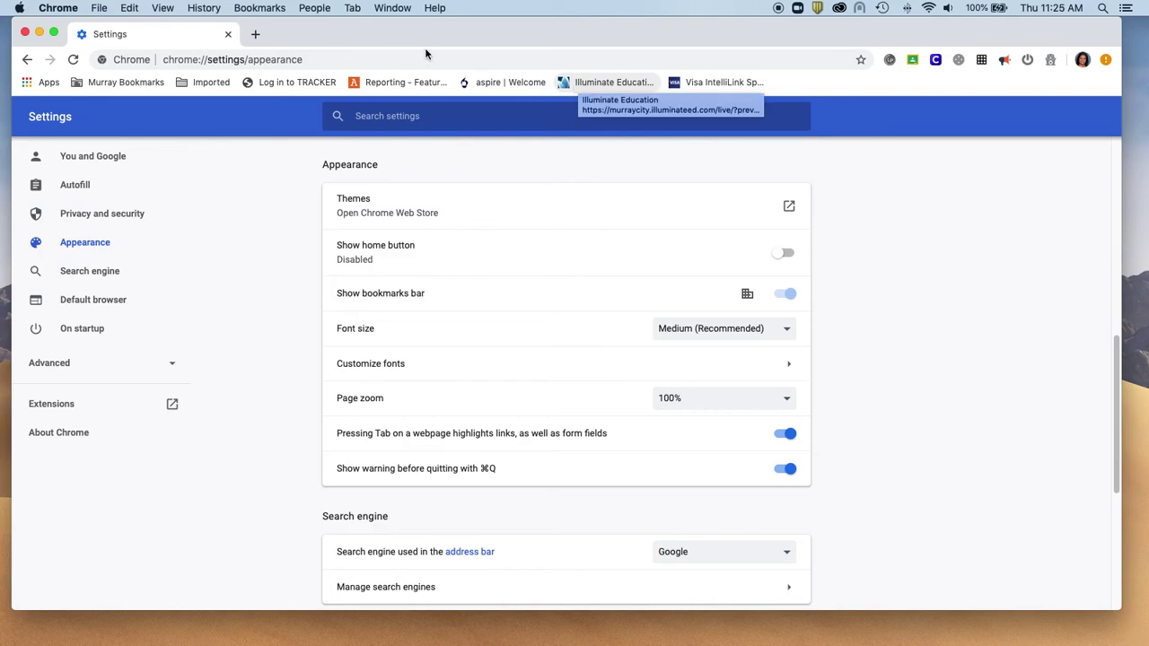
pyautogui.click(262, 9)
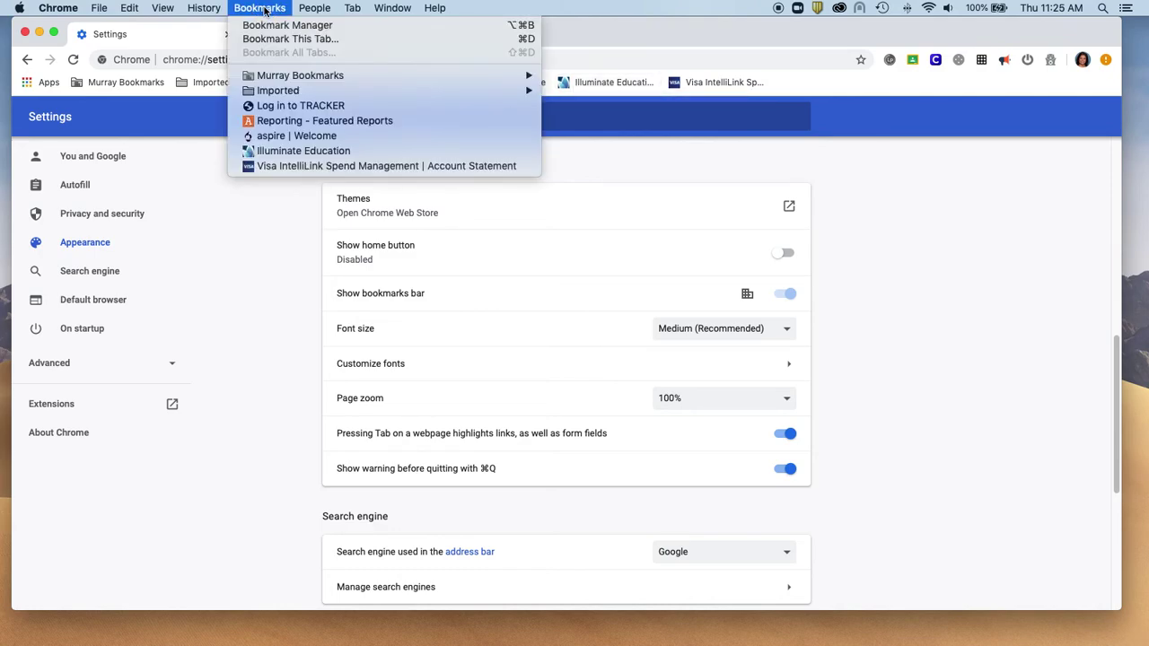
pyautogui.click(273, 7)
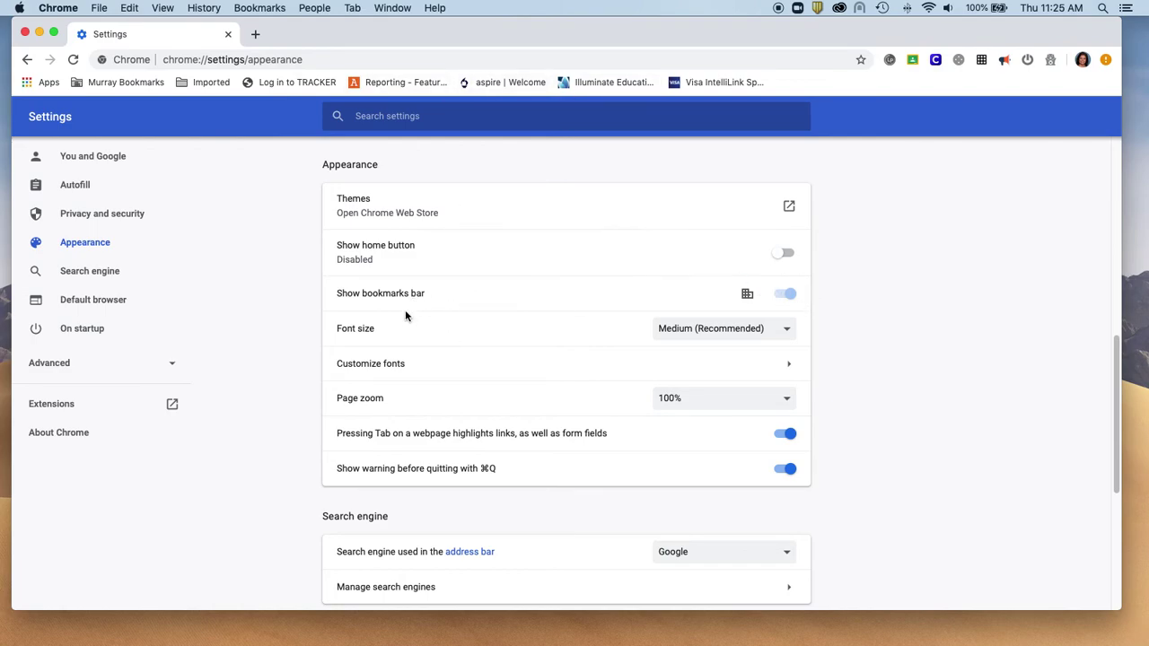
# Scroll through Settings and jump to the Privacy and security and Autofill sections.
pyautogui.scroll(-2, 395, 342)
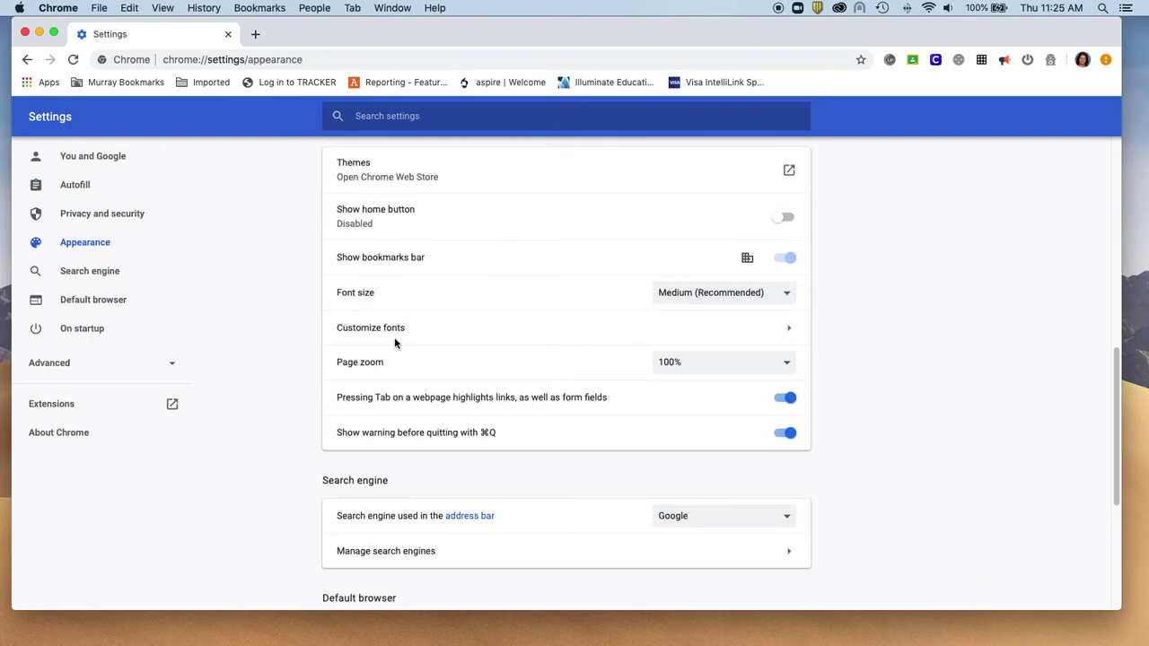
pyautogui.scroll(-6, 412, 413)
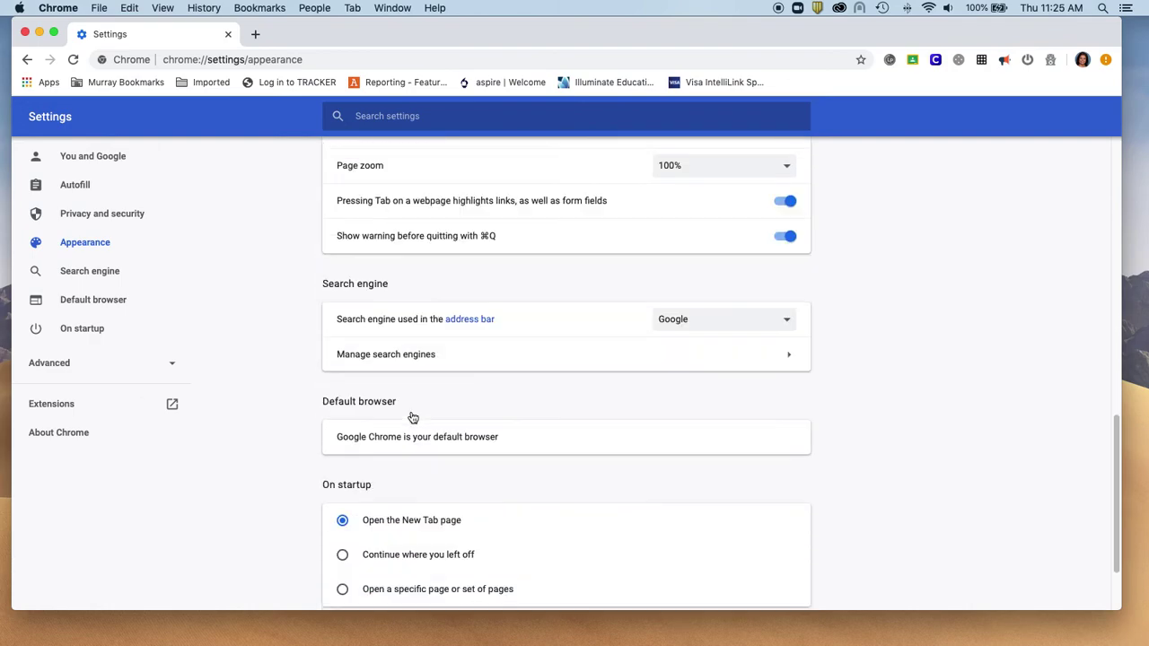
pyautogui.scroll(15, 413, 418)
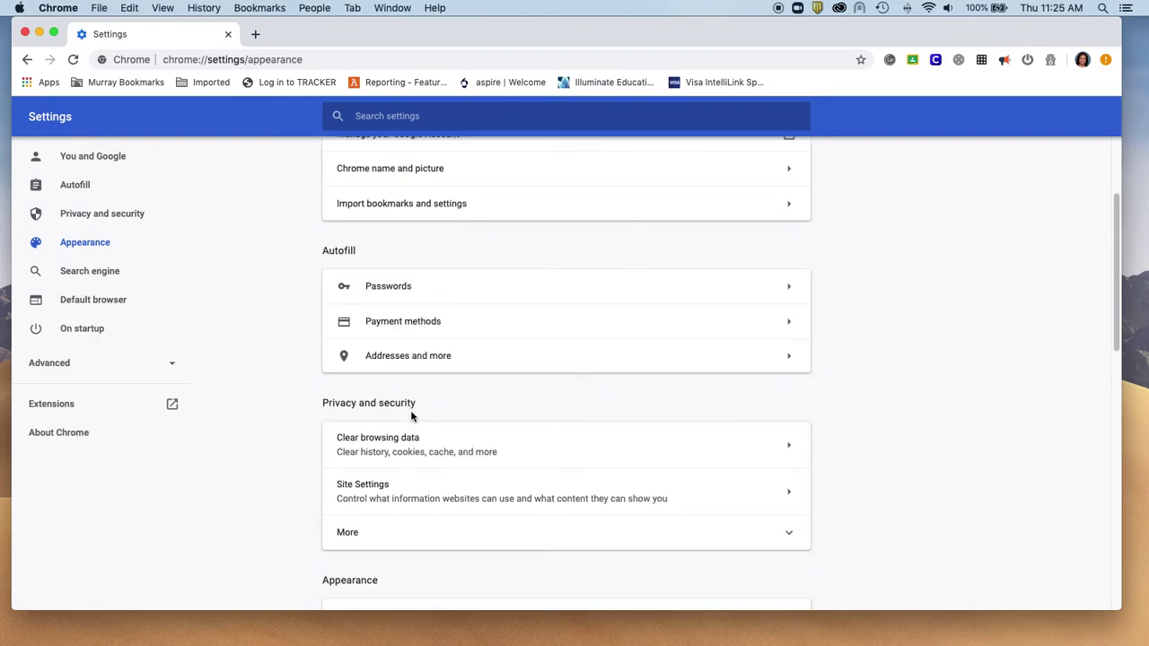
pyautogui.scroll(2, 412, 415)
pyautogui.scroll(-10, 412, 416)
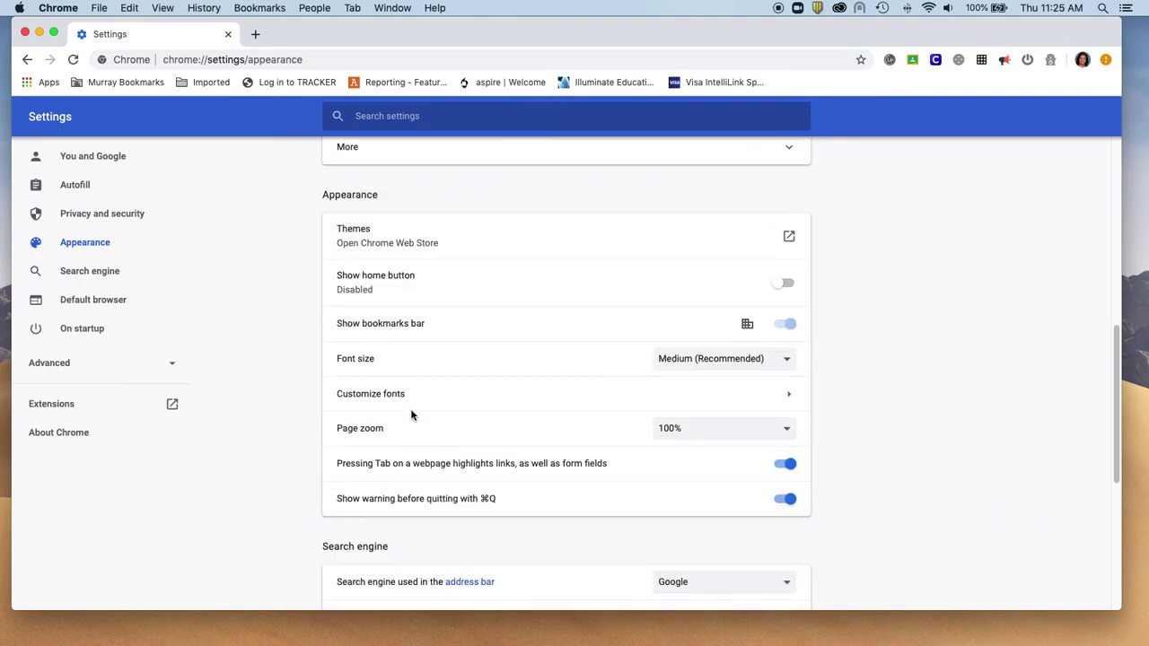
pyautogui.scroll(-6, 411, 415)
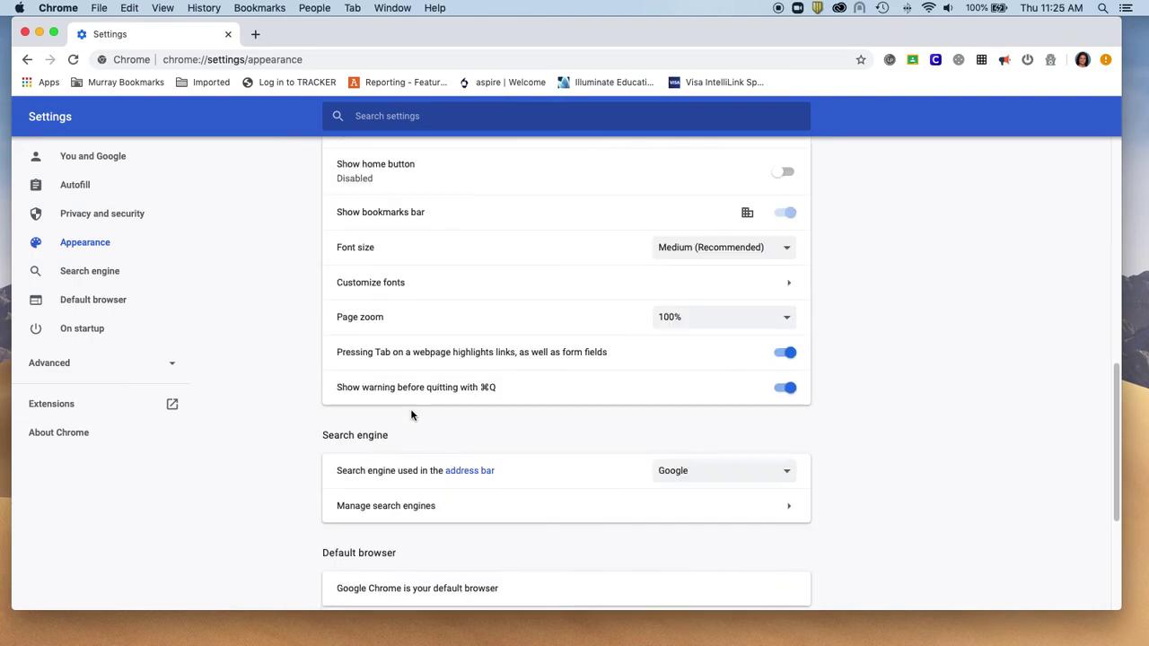
pyautogui.click(86, 215)
pyautogui.click(80, 185)
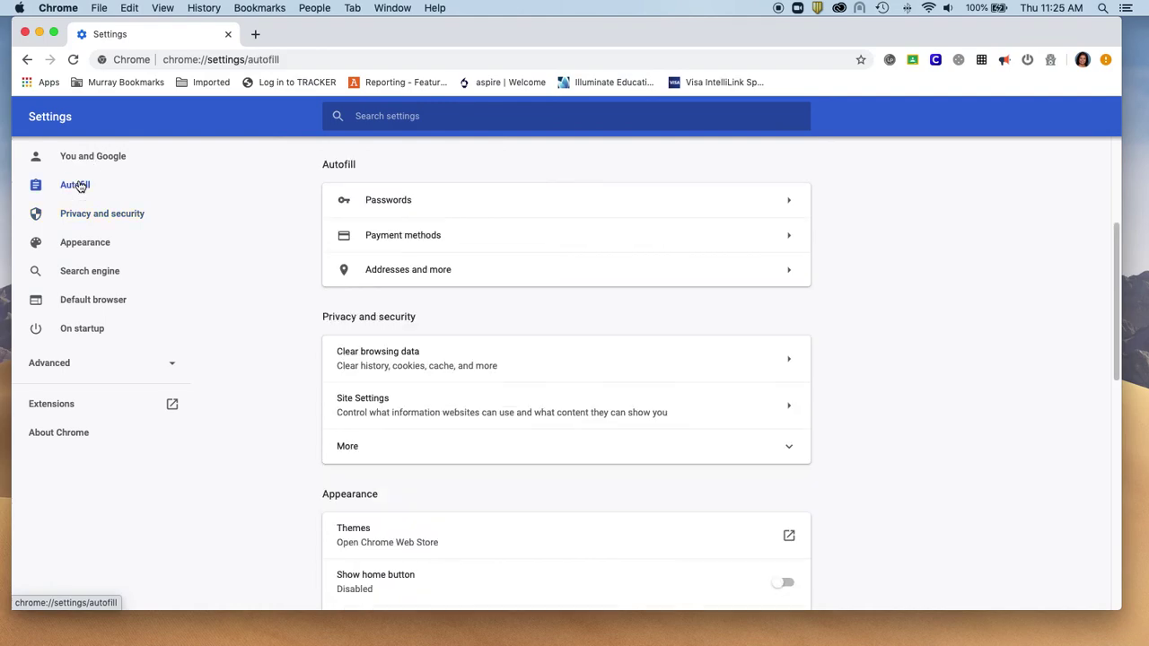
# Expand the Advanced settings categories and open the Downloads section.
pyautogui.scroll(-8, 498, 344)
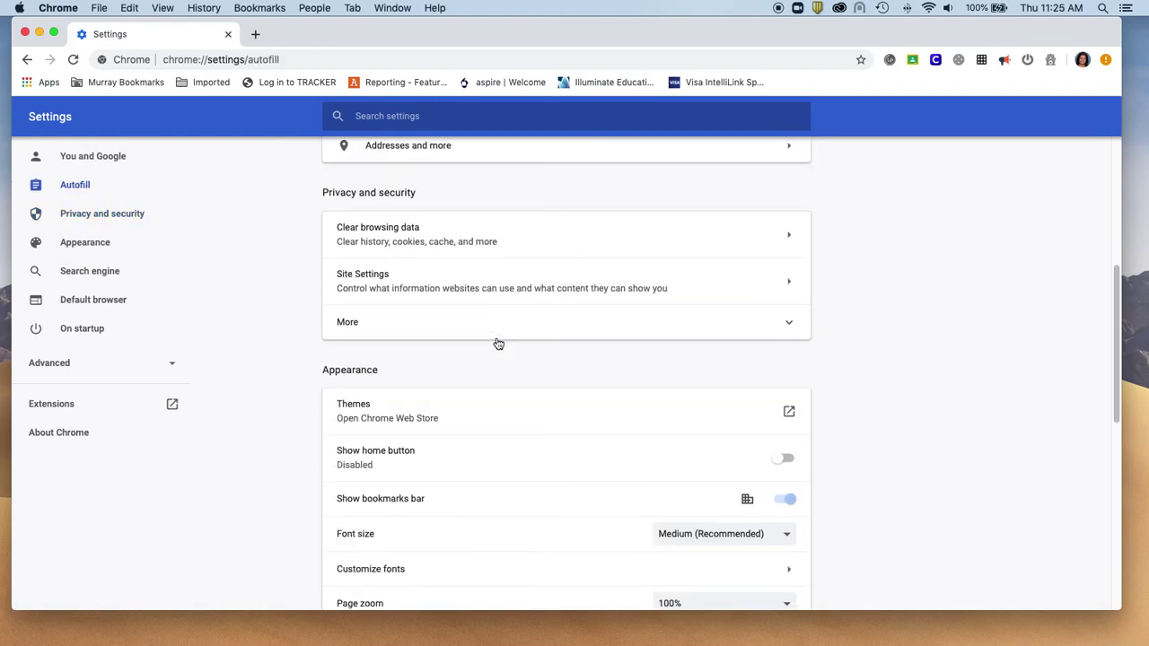
pyautogui.scroll(-8, 498, 344)
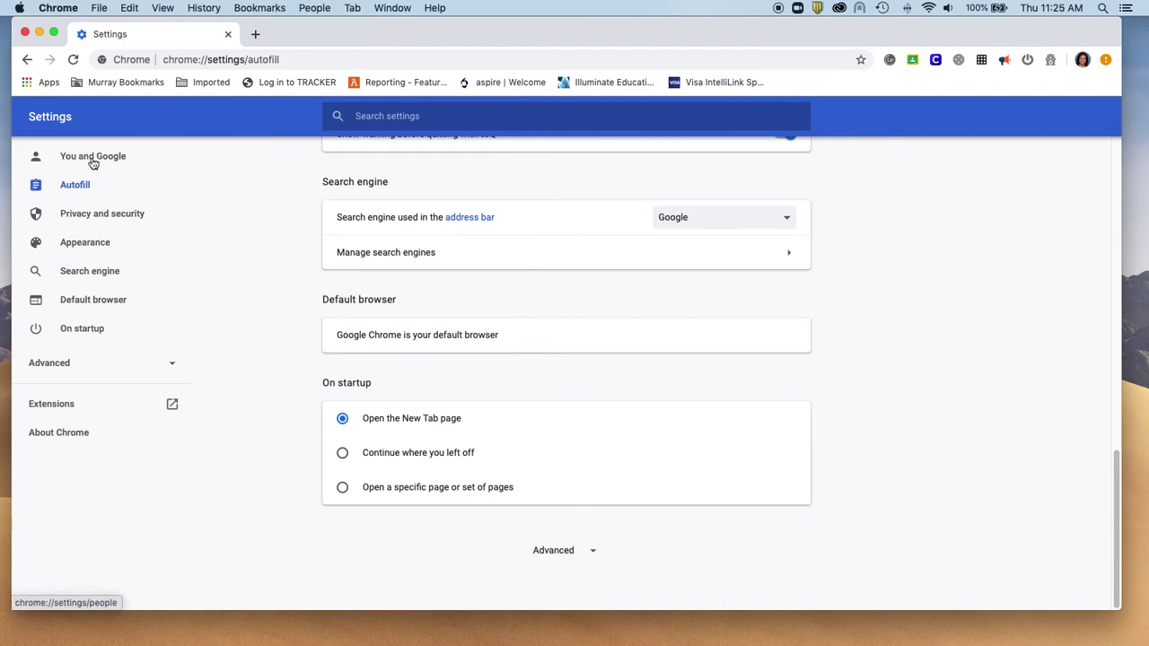
pyautogui.click(79, 368)
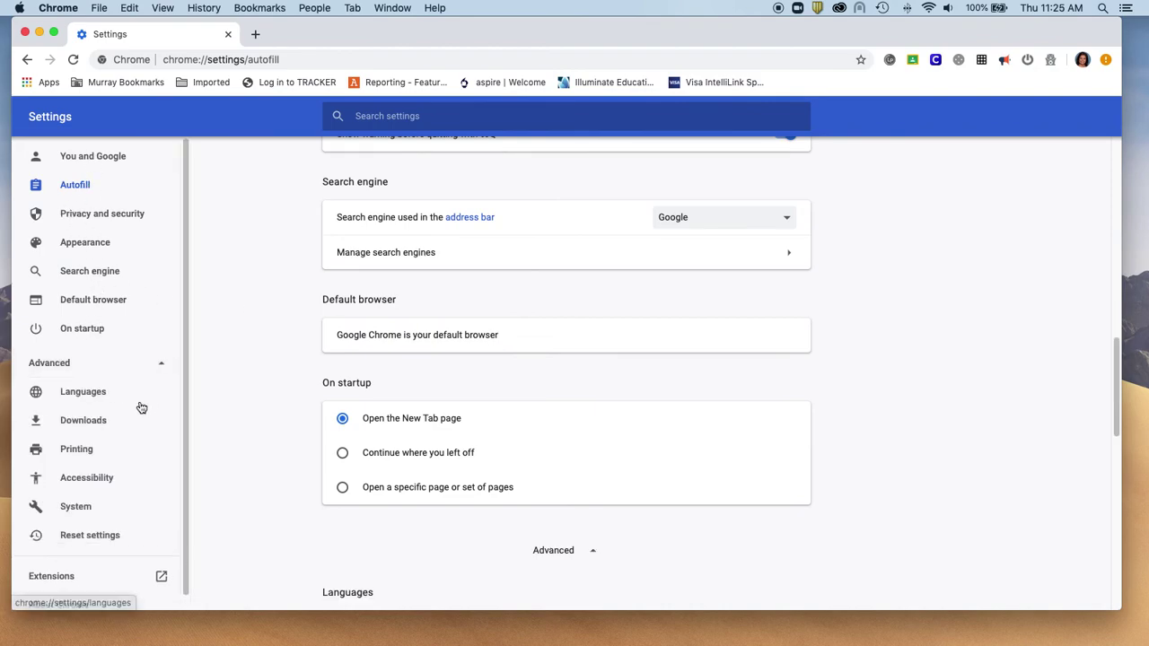
pyautogui.click(94, 414)
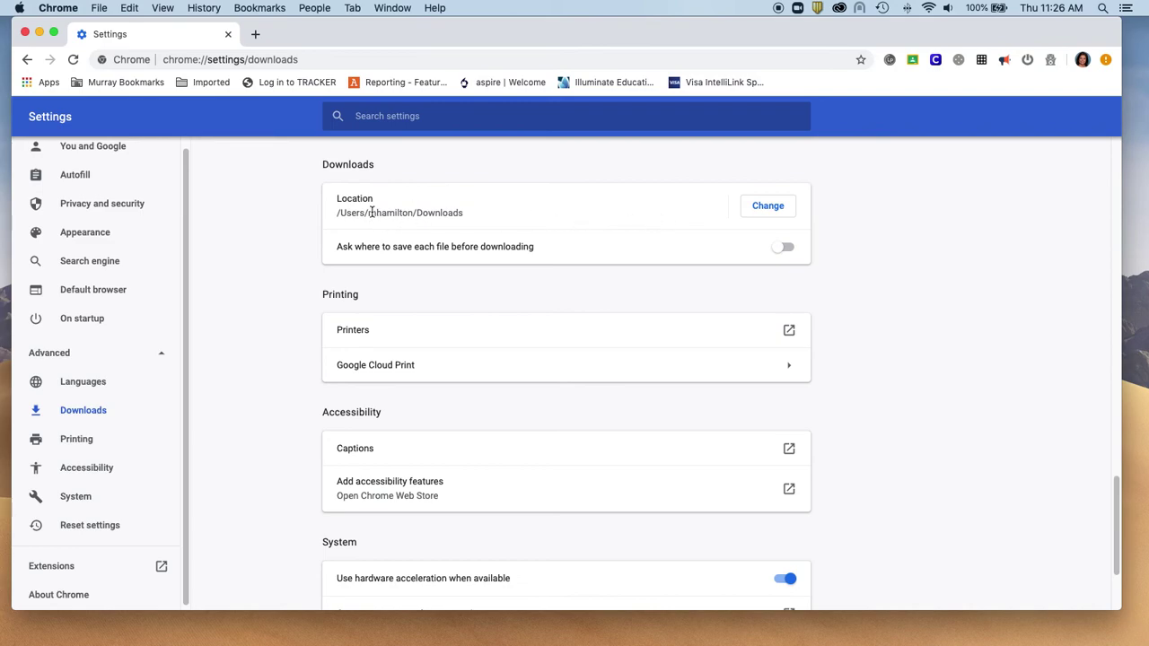
# Highlight 'Downloads' in the download Location path, then deselect it.
pyautogui.moveTo(418, 213); pyautogui.dragTo(475, 215)
pyautogui.click(477, 216)
pyautogui.press('super+Tab')
pyautogui.click(307, 195)
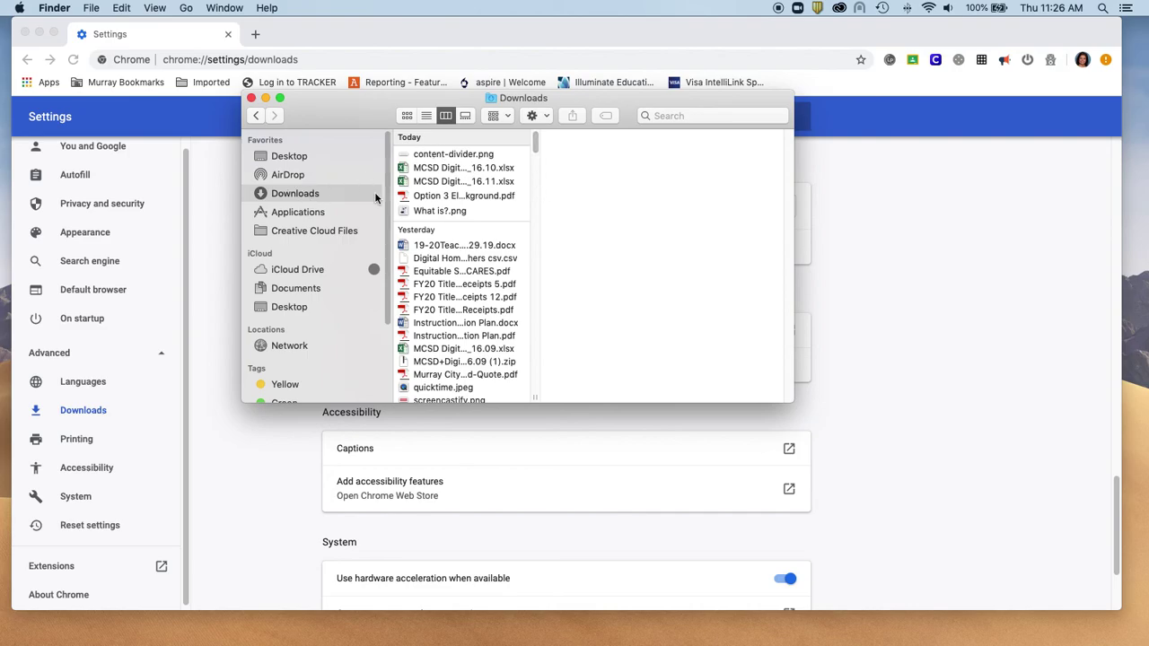
pyautogui.click(251, 99)
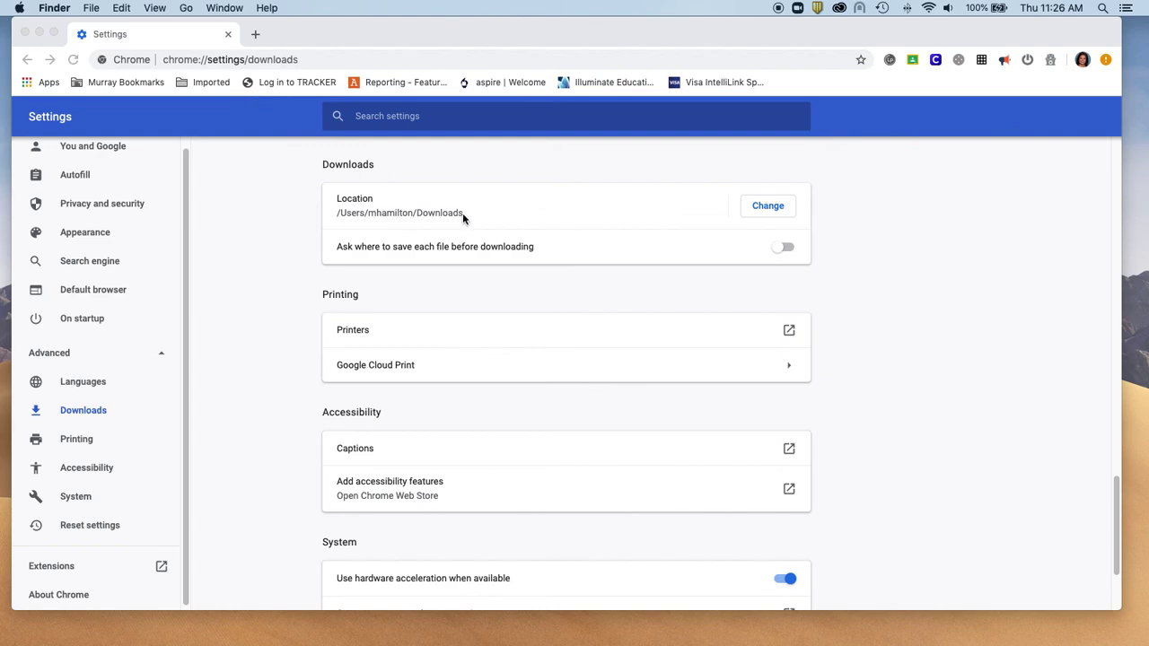
pyautogui.click(761, 207)
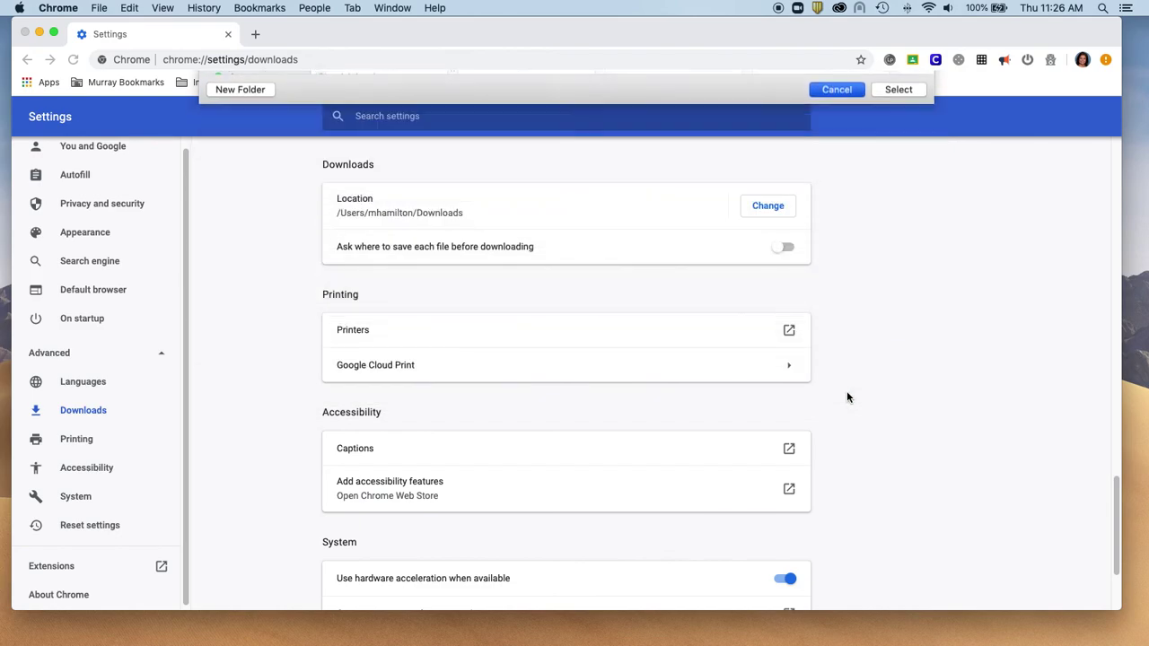
pyautogui.scroll(-1, 504, 378)
pyautogui.scroll(20, 505, 377)
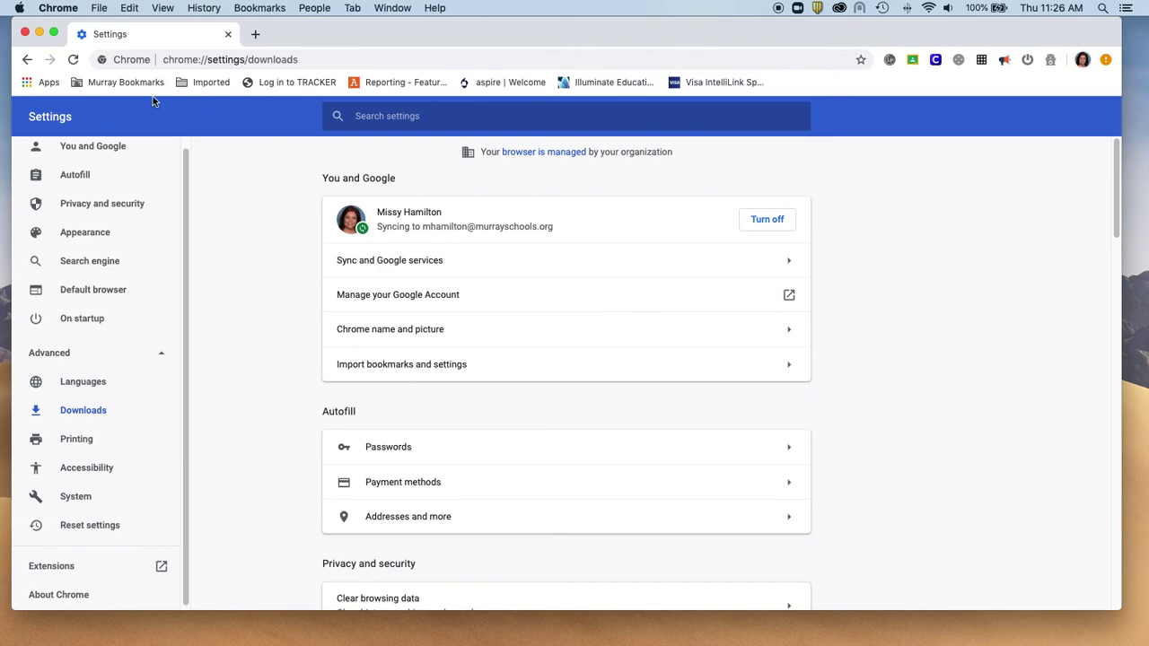
# Go back a page, clear the address bar, and open the profile menu showing sync is on.
pyautogui.click(28, 61)
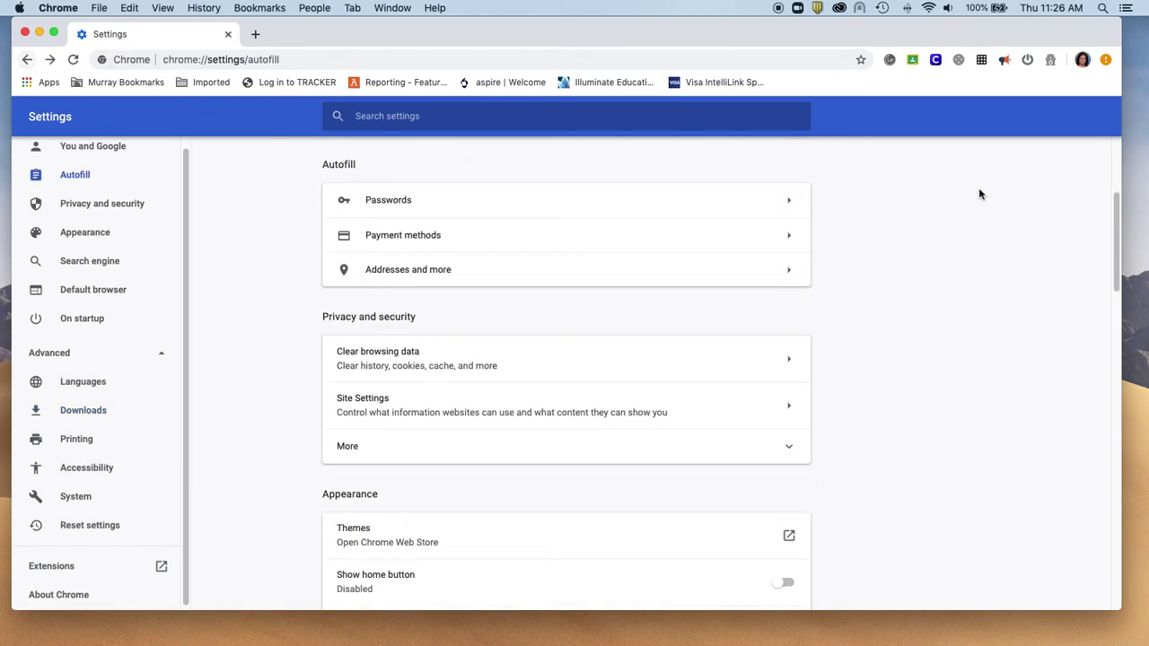
pyautogui.click(212, 56)
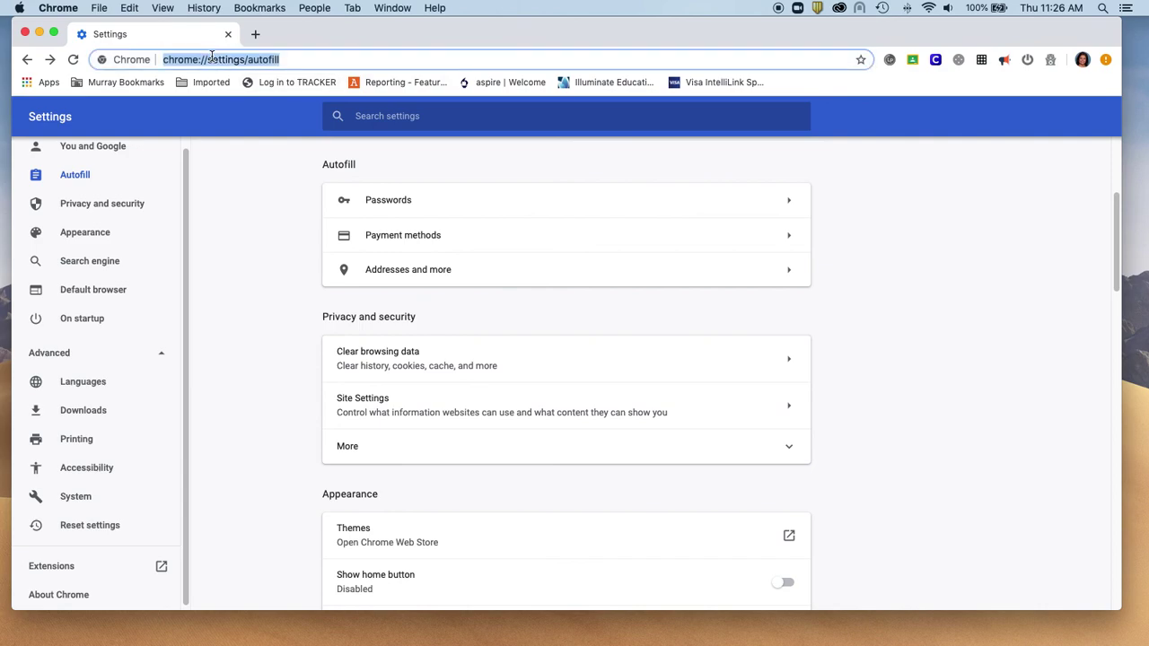
pyautogui.press('BackSpace')
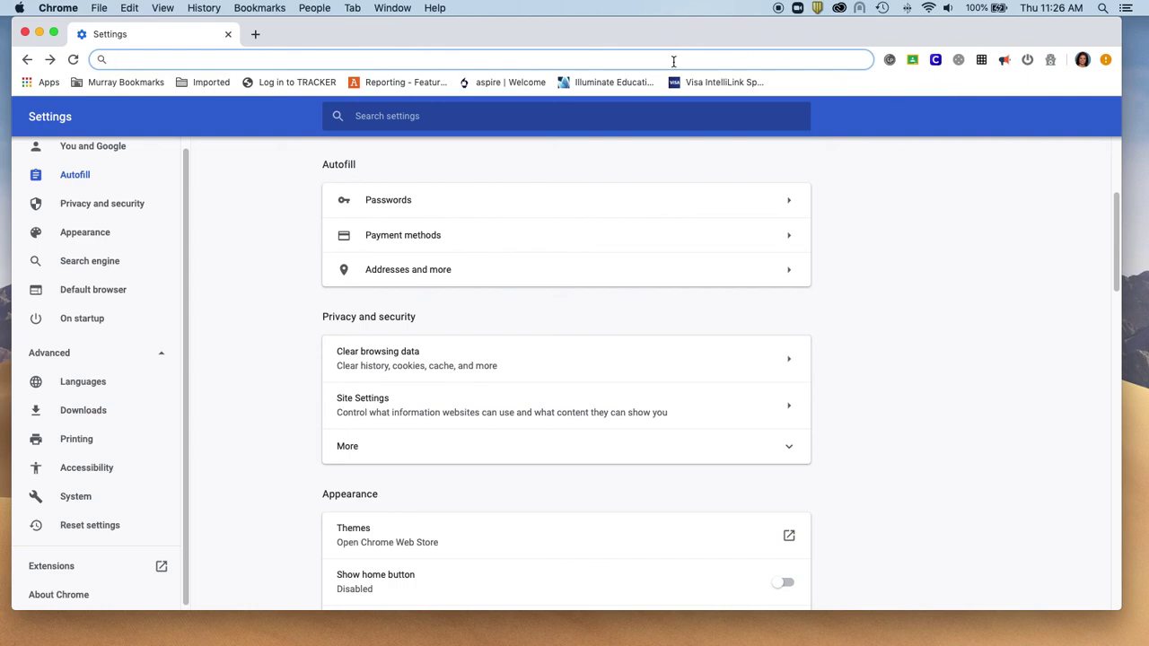
pyautogui.click(1081, 61)
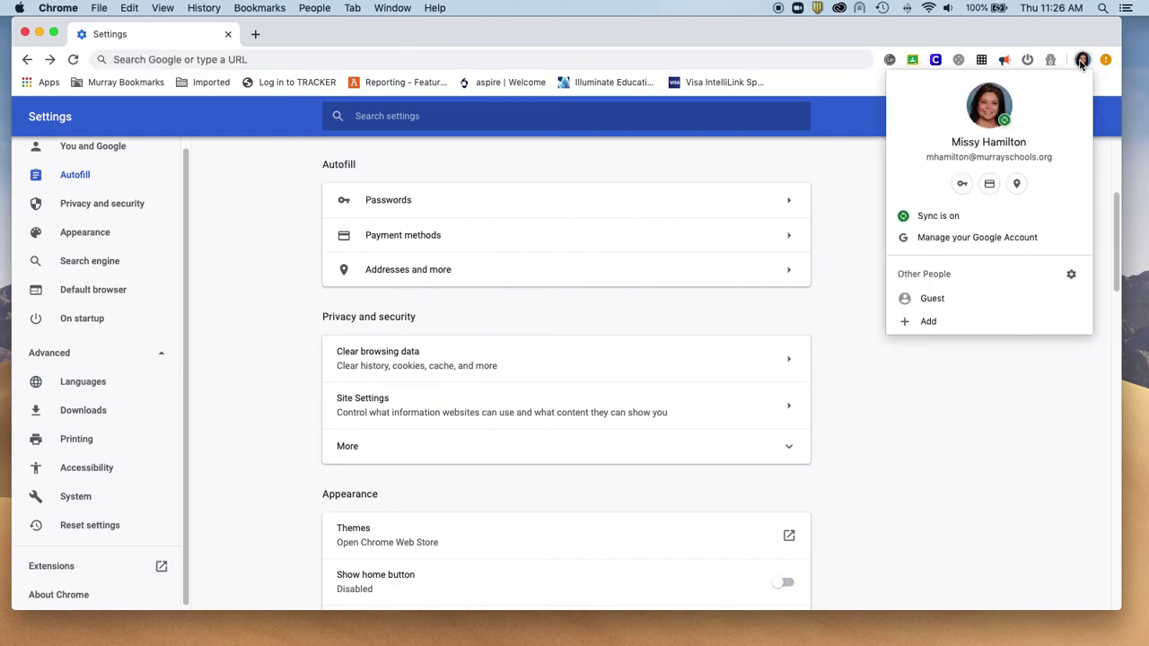